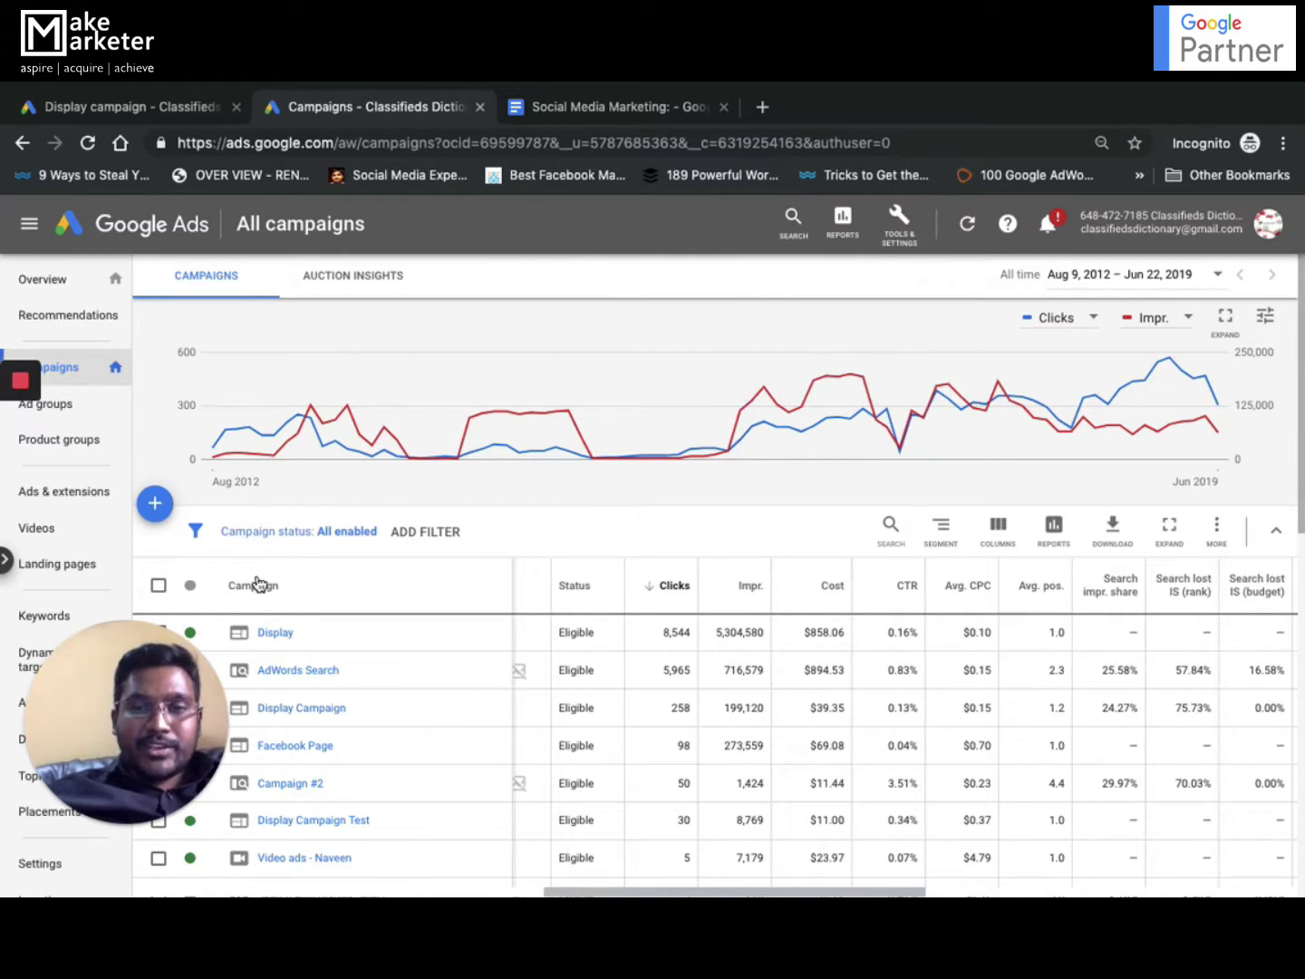
Start a new campaign with the Website traffic goal and the Search campaign type, leaving the business website blank.
left_click_drag(136, 751, 920, 401)
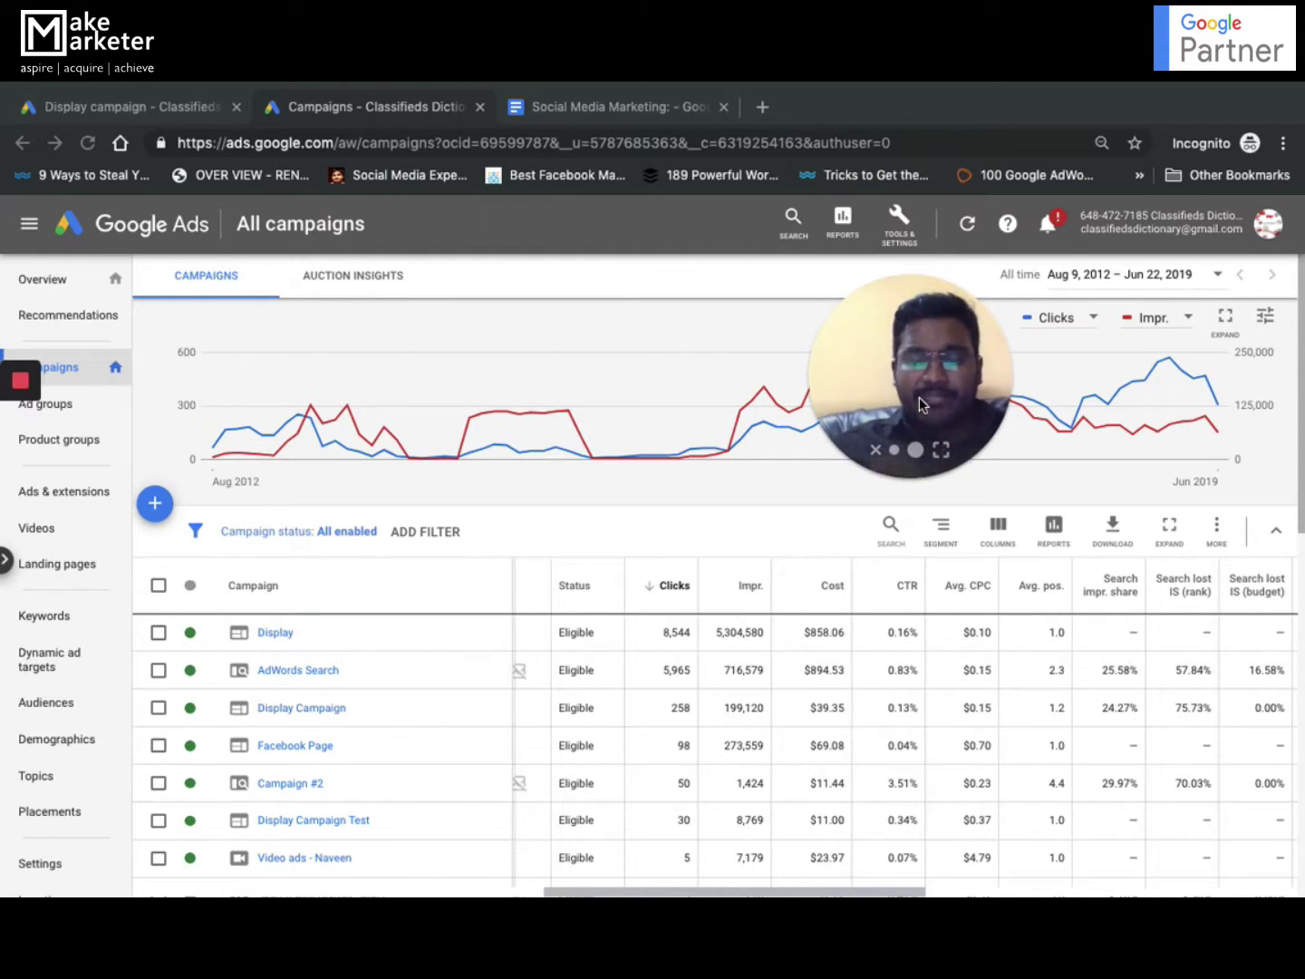
left_click(155, 506)
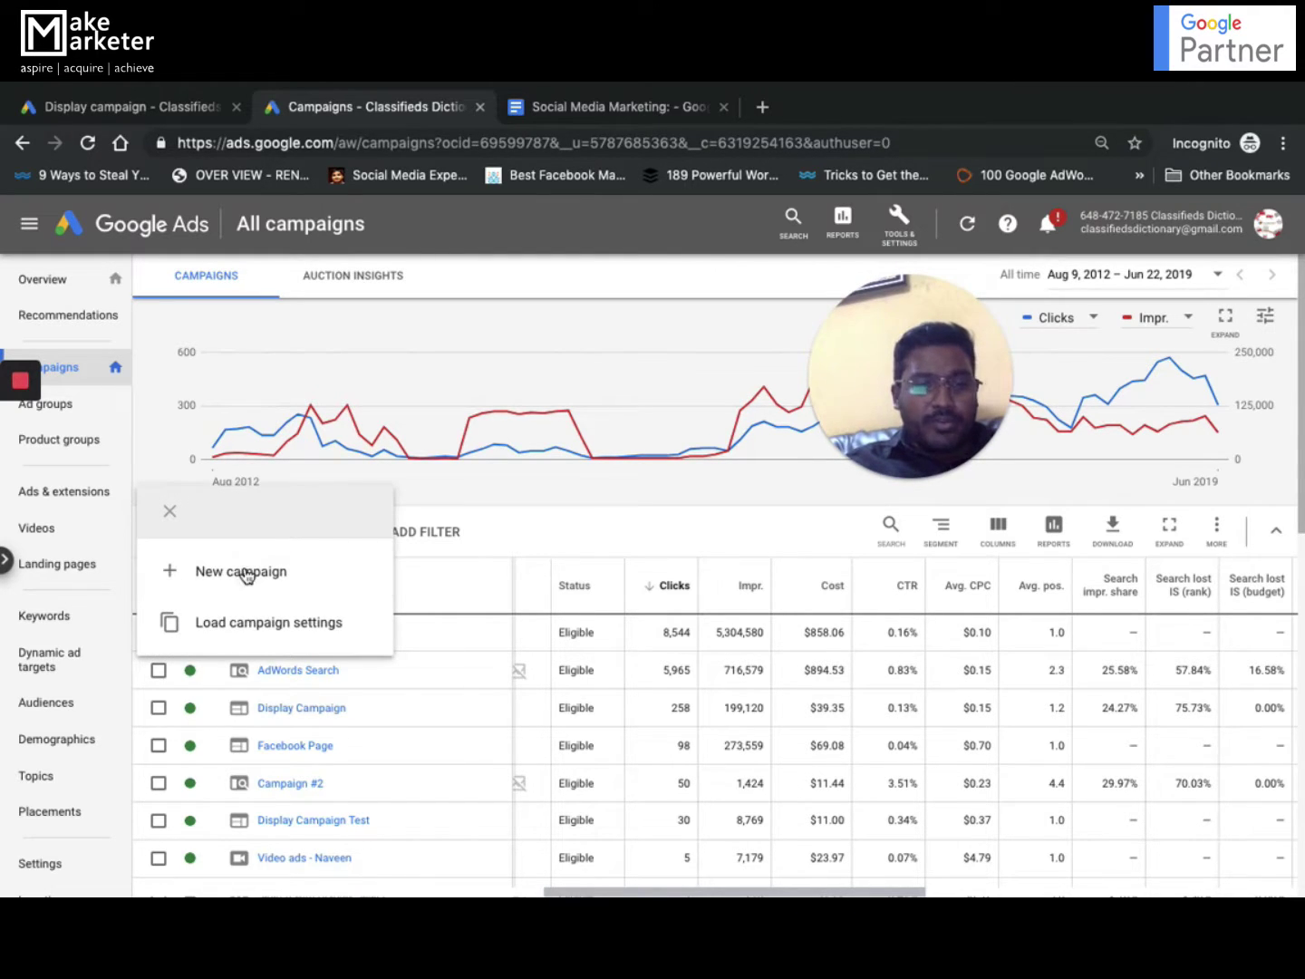
left_click(243, 573)
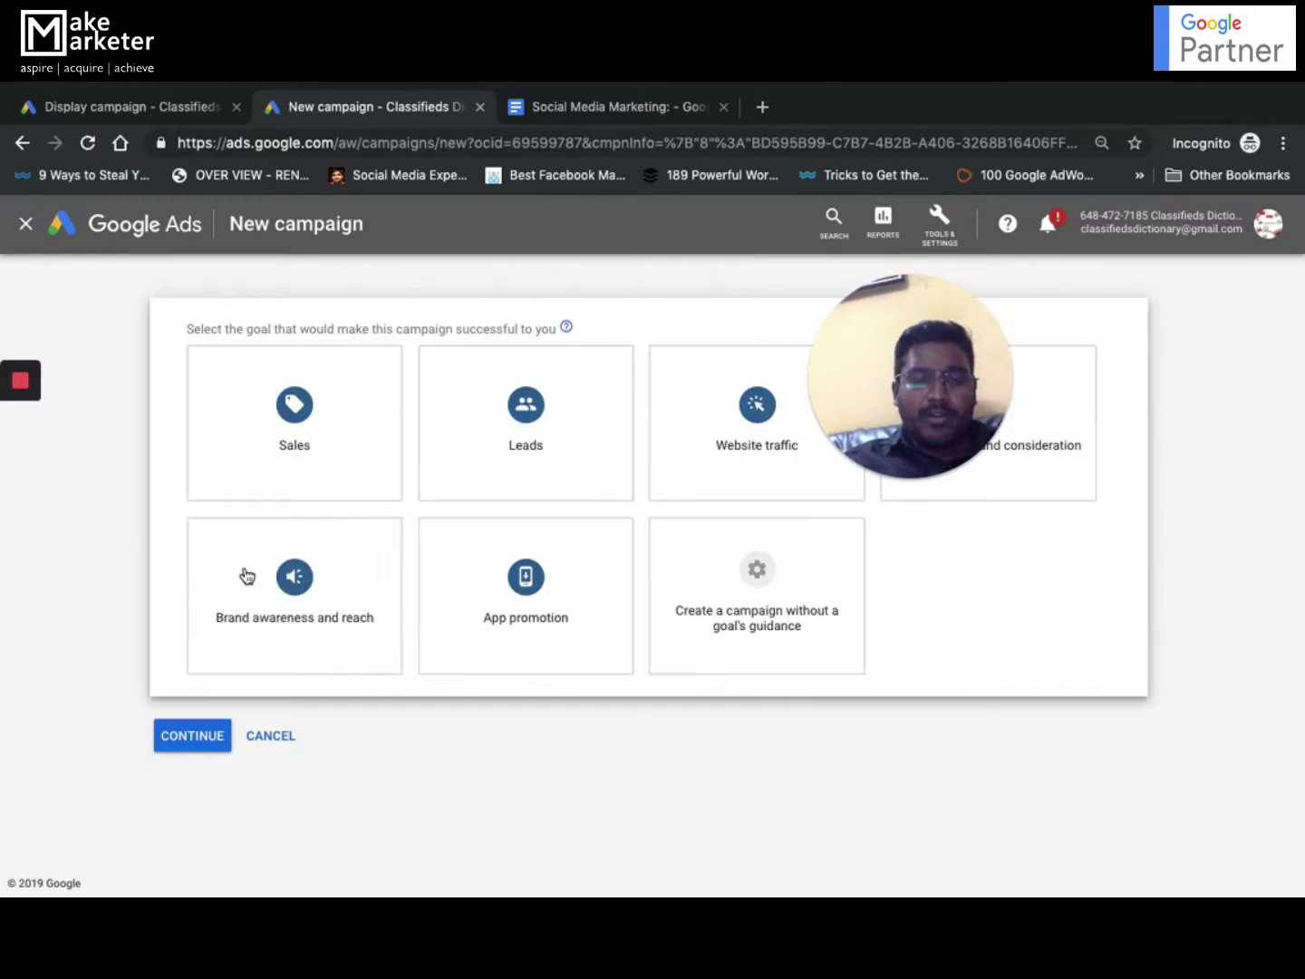
left_click(262, 574)
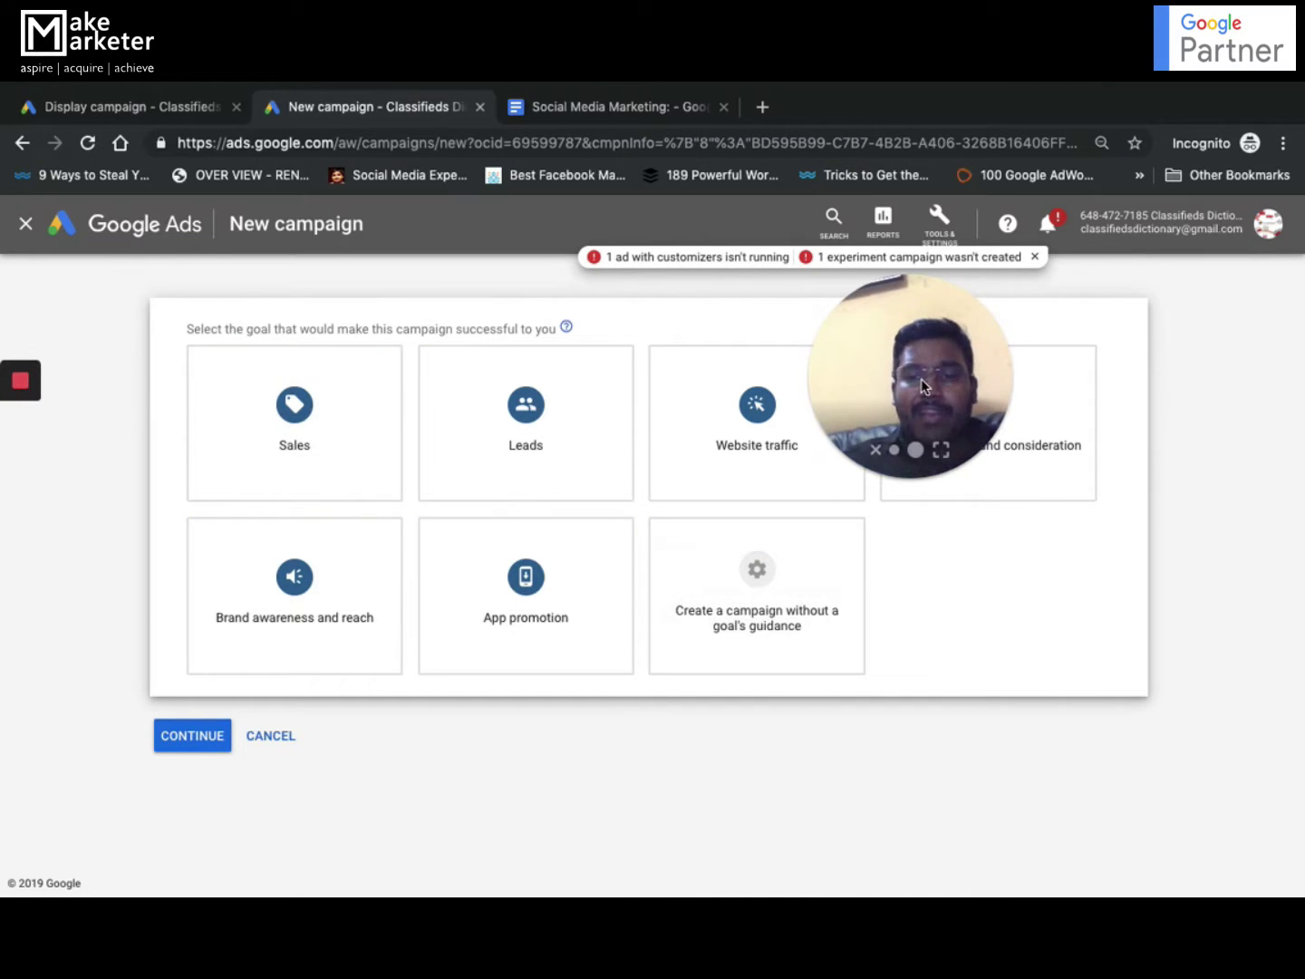
left_click_drag(922, 386, 1104, 385)
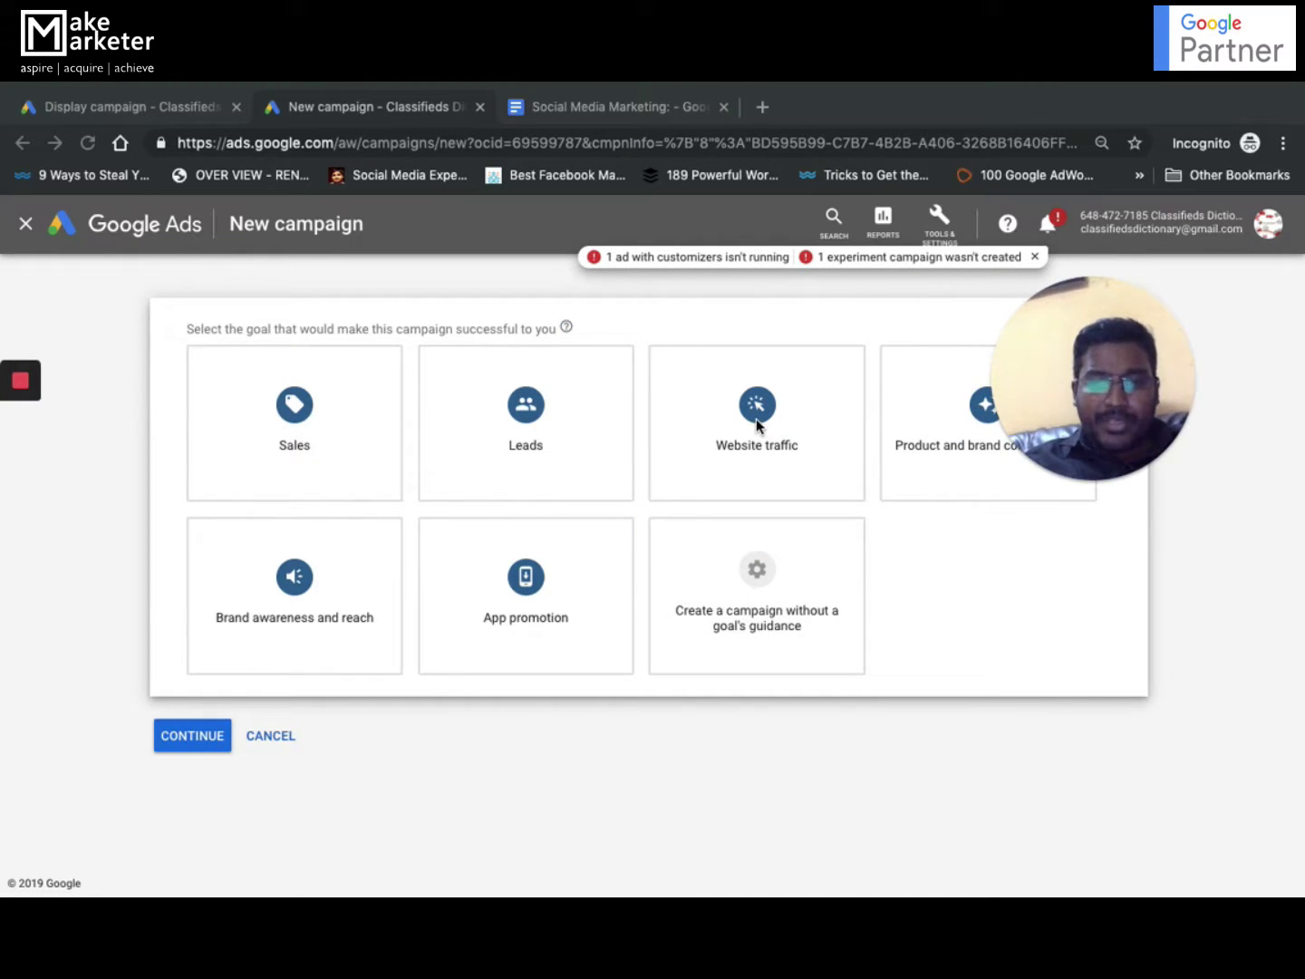
left_click(818, 437)
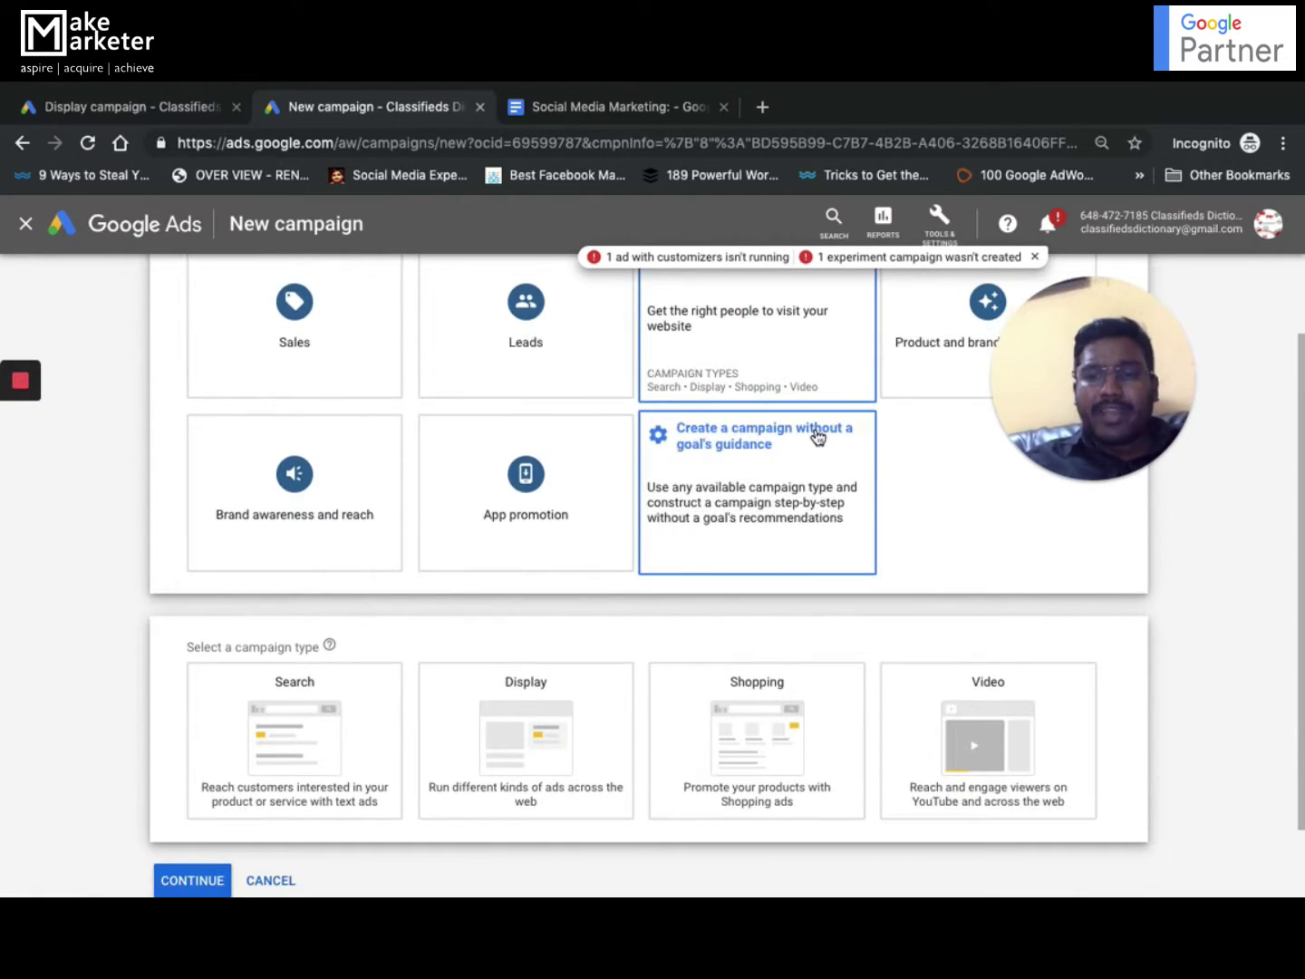
left_click(337, 713)
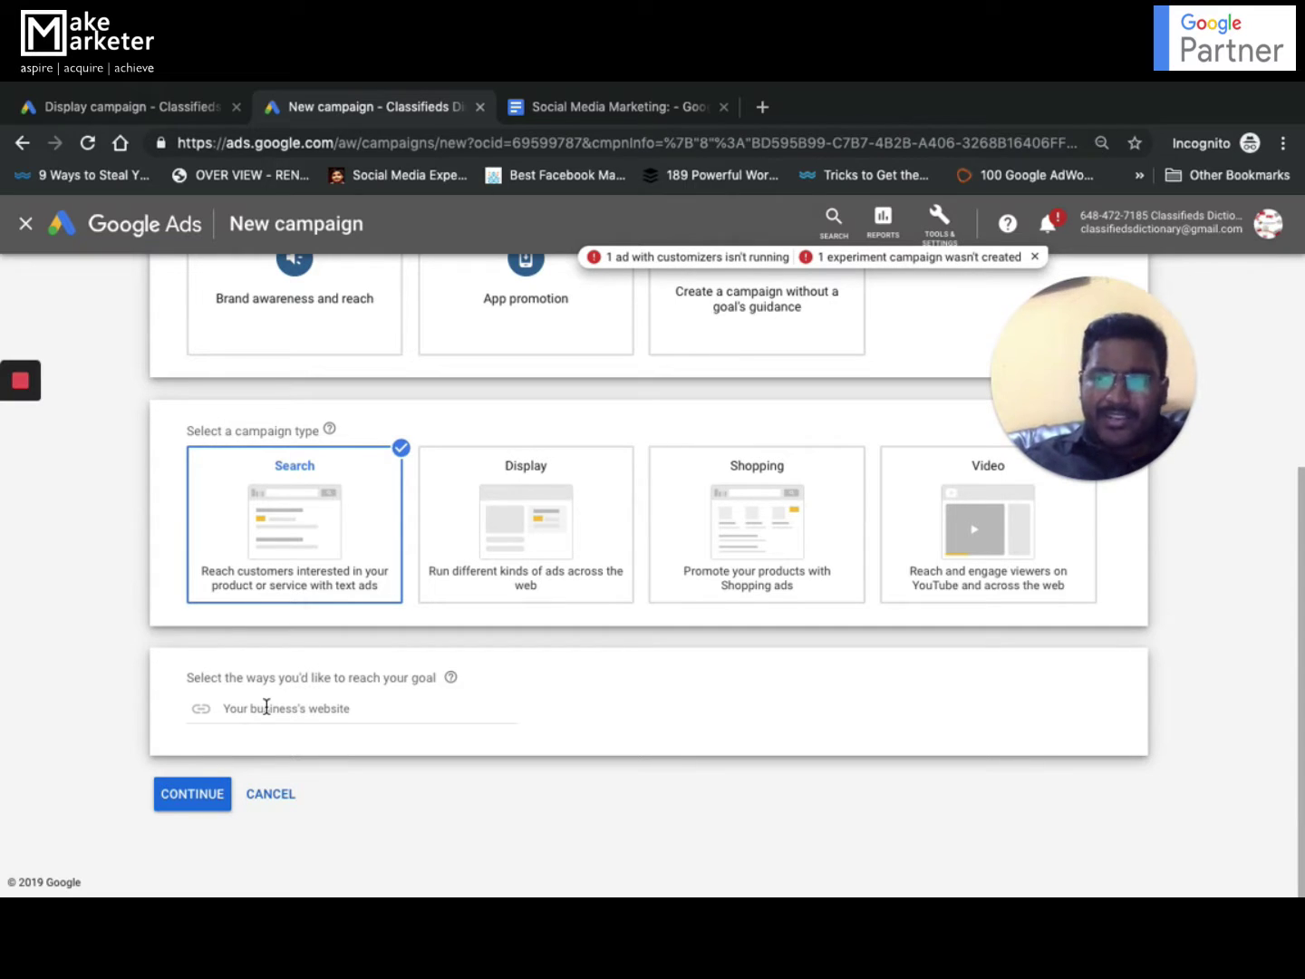
left_click(201, 806)
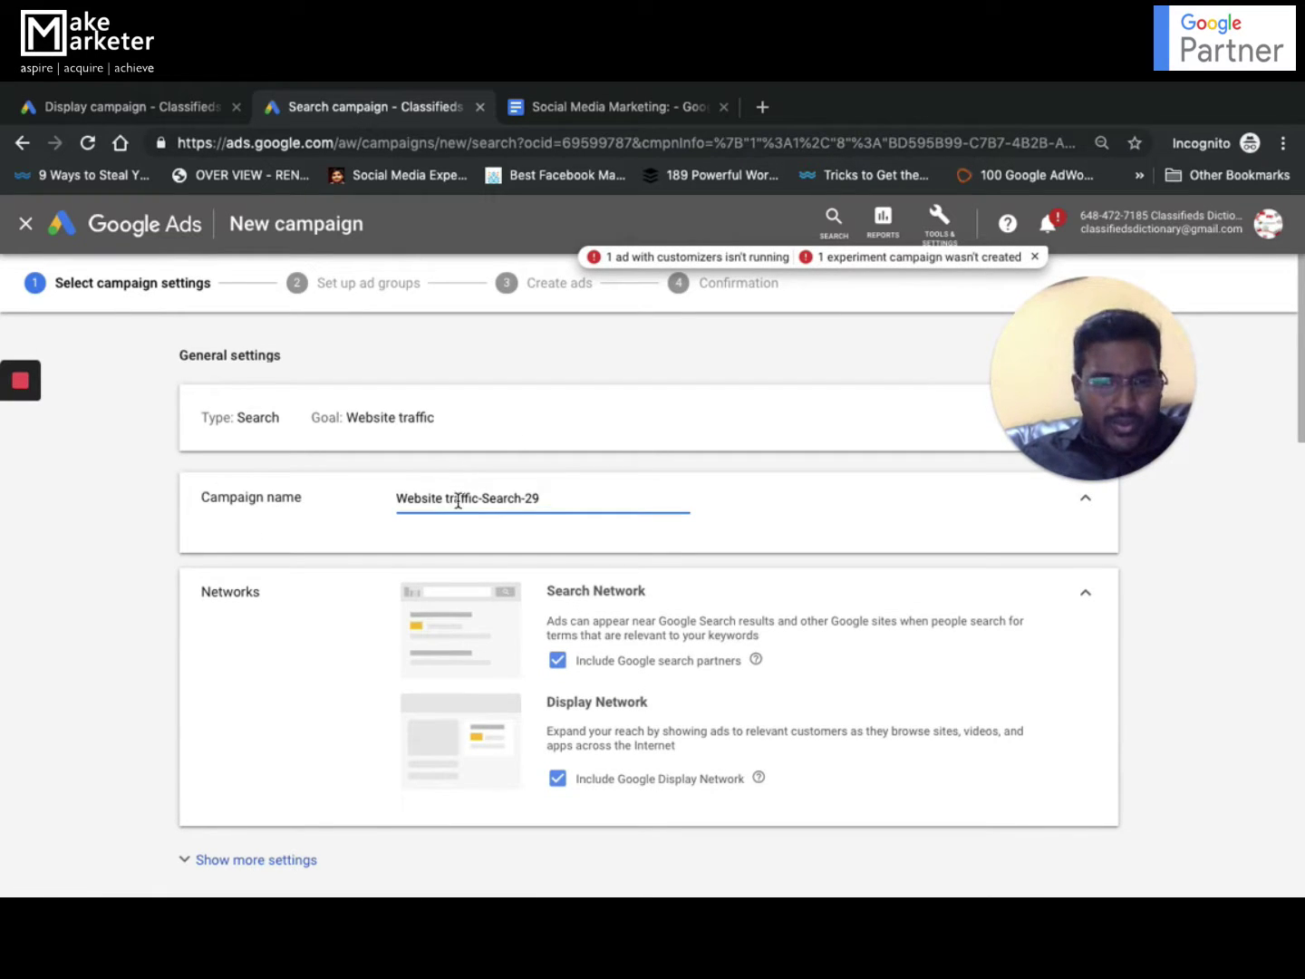
Name the campaign "DSA Testing" and exclude both Google search partners and the Google Display Network.
triple_click(457, 500)
type("DSA Testing")
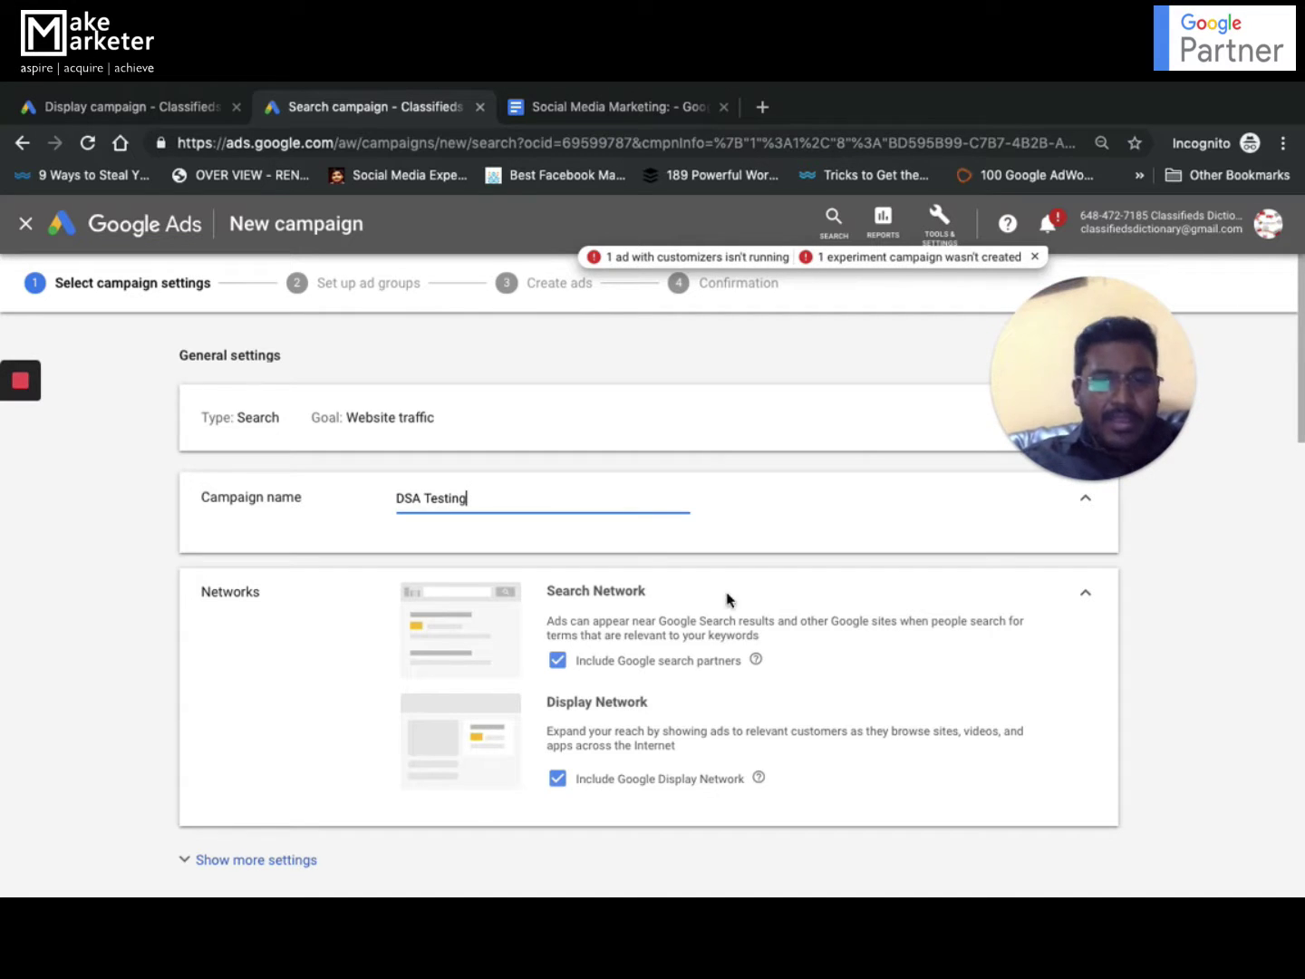
scroll(755, 666, "down", 1)
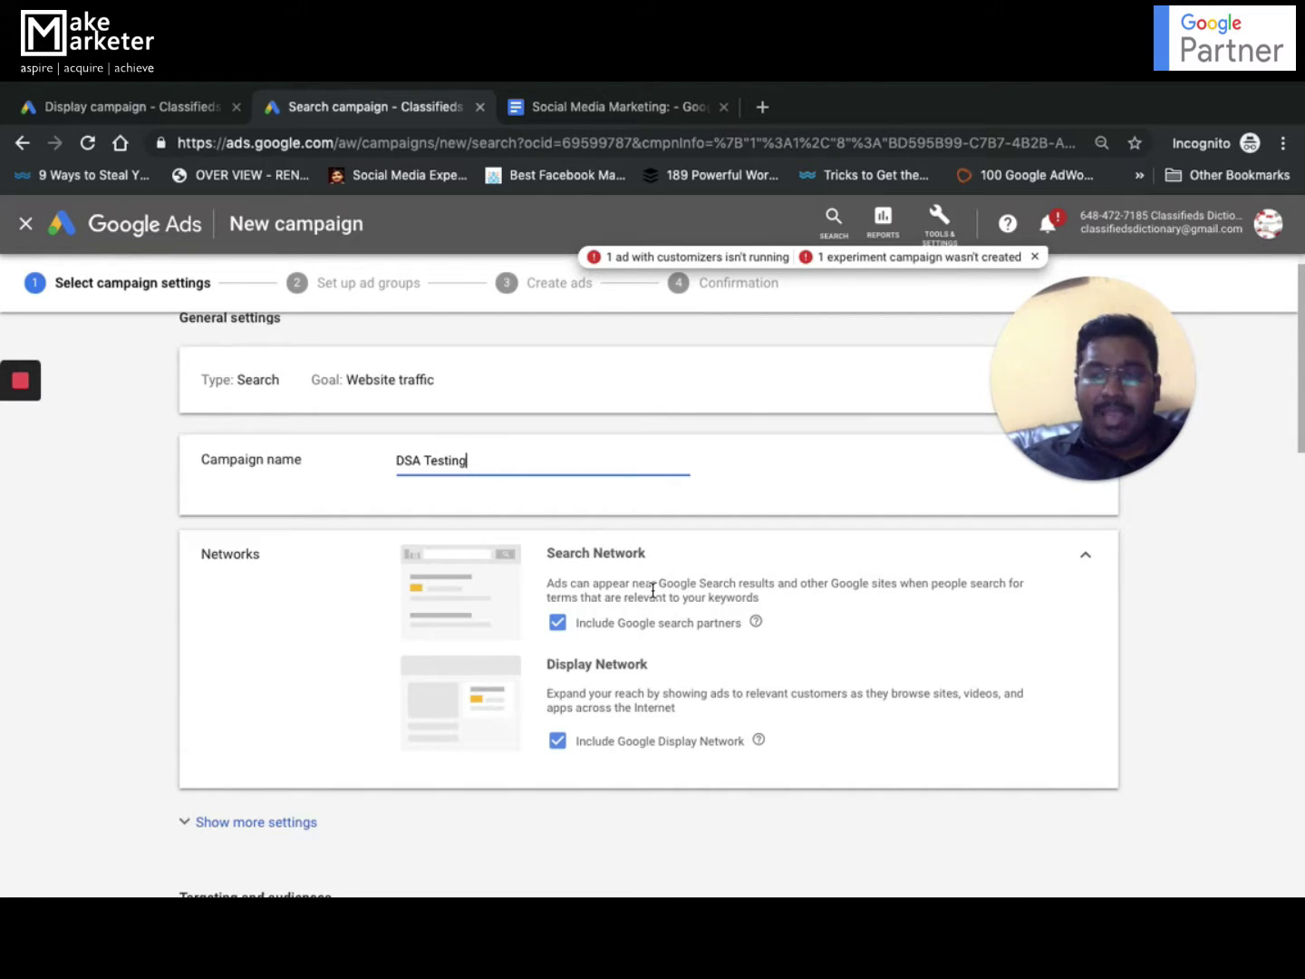
left_click(558, 623)
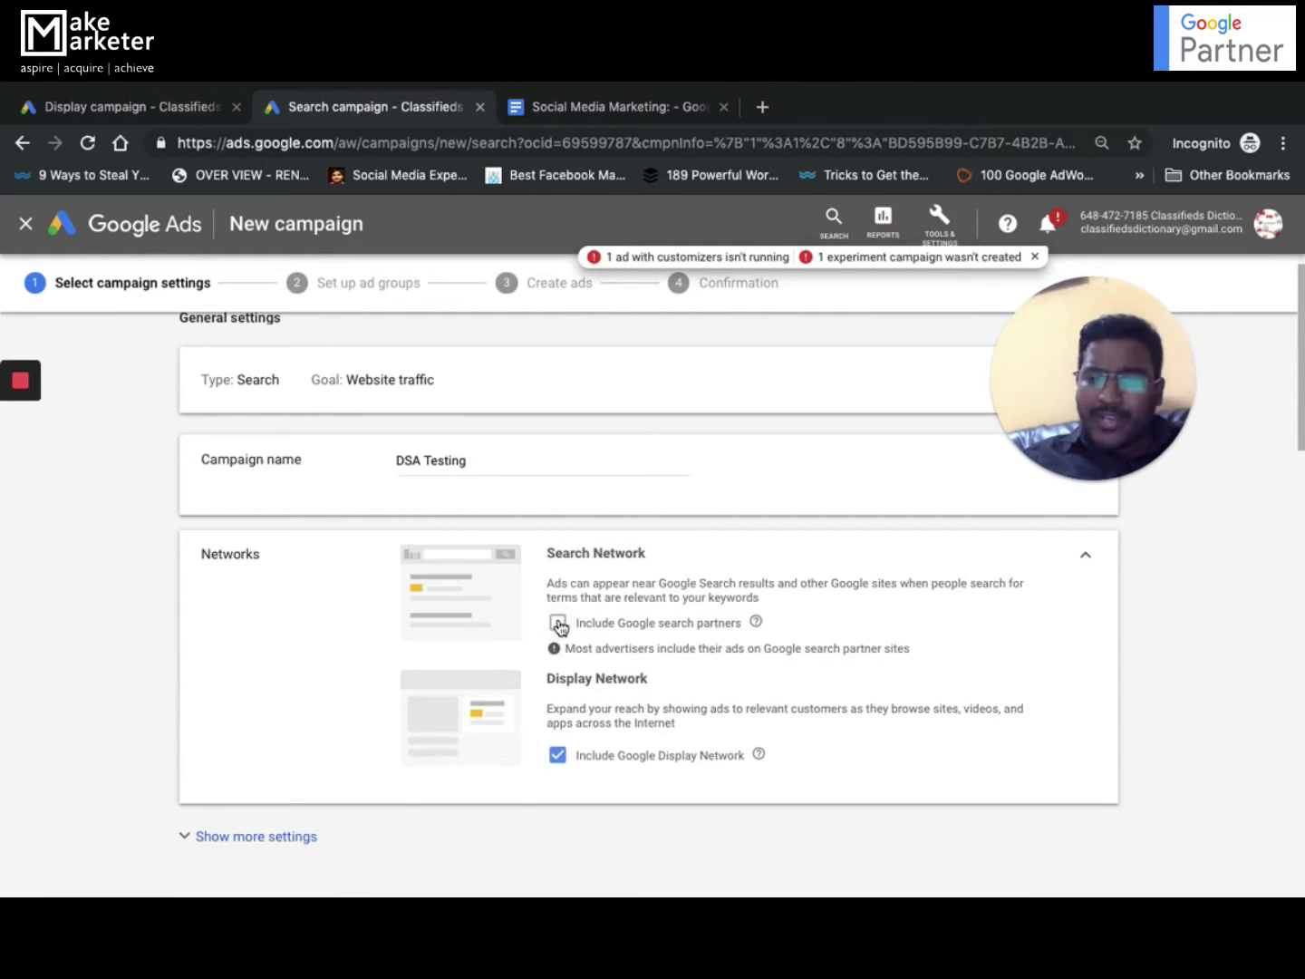
scroll(559, 624, "down", 1)
left_click(558, 712)
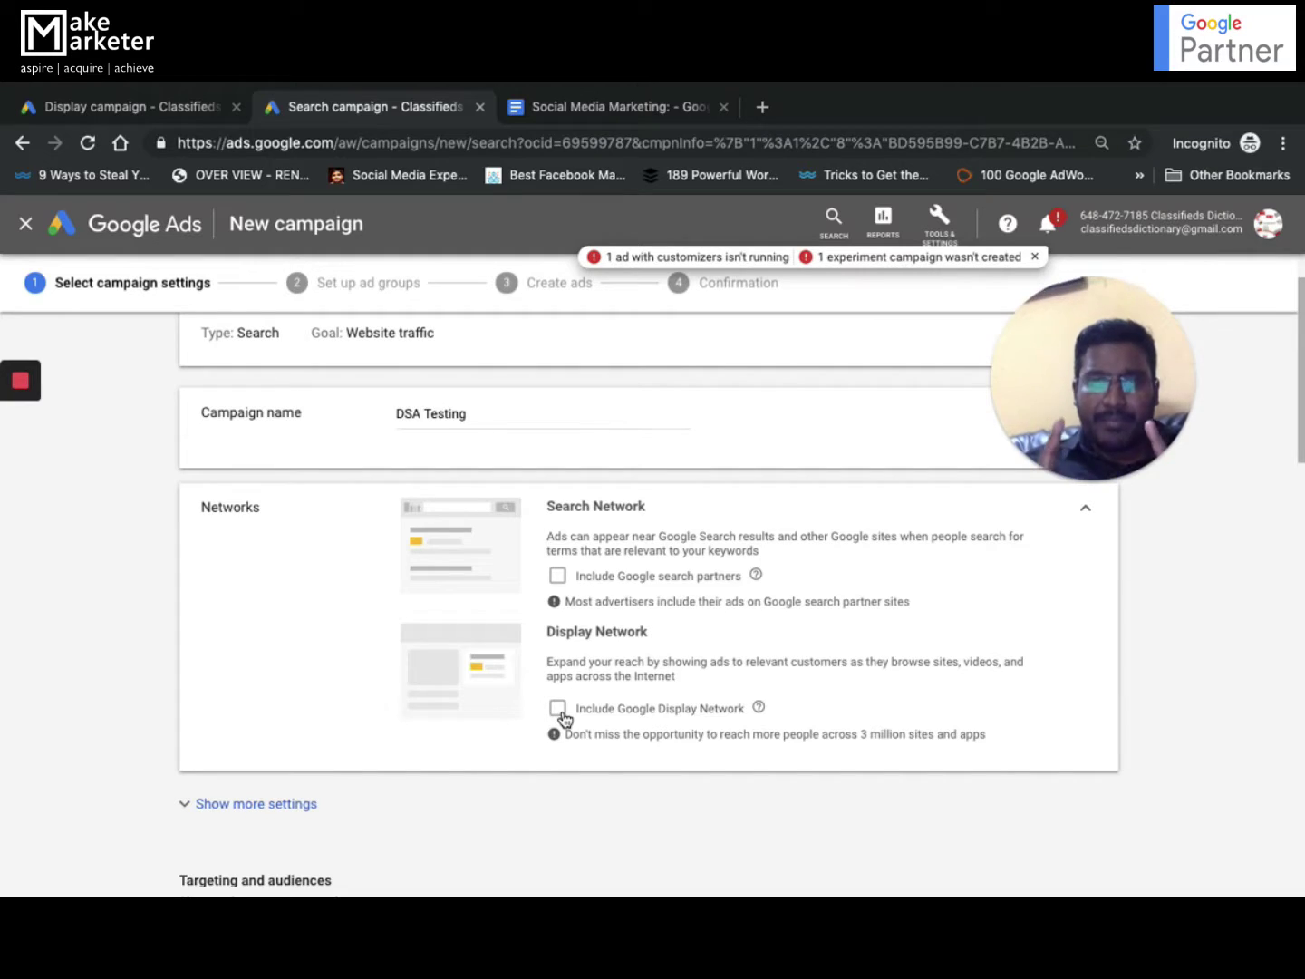
Show the additional general settings of the campaign and check the Campaign URL options.
scroll(561, 716, "down", 2)
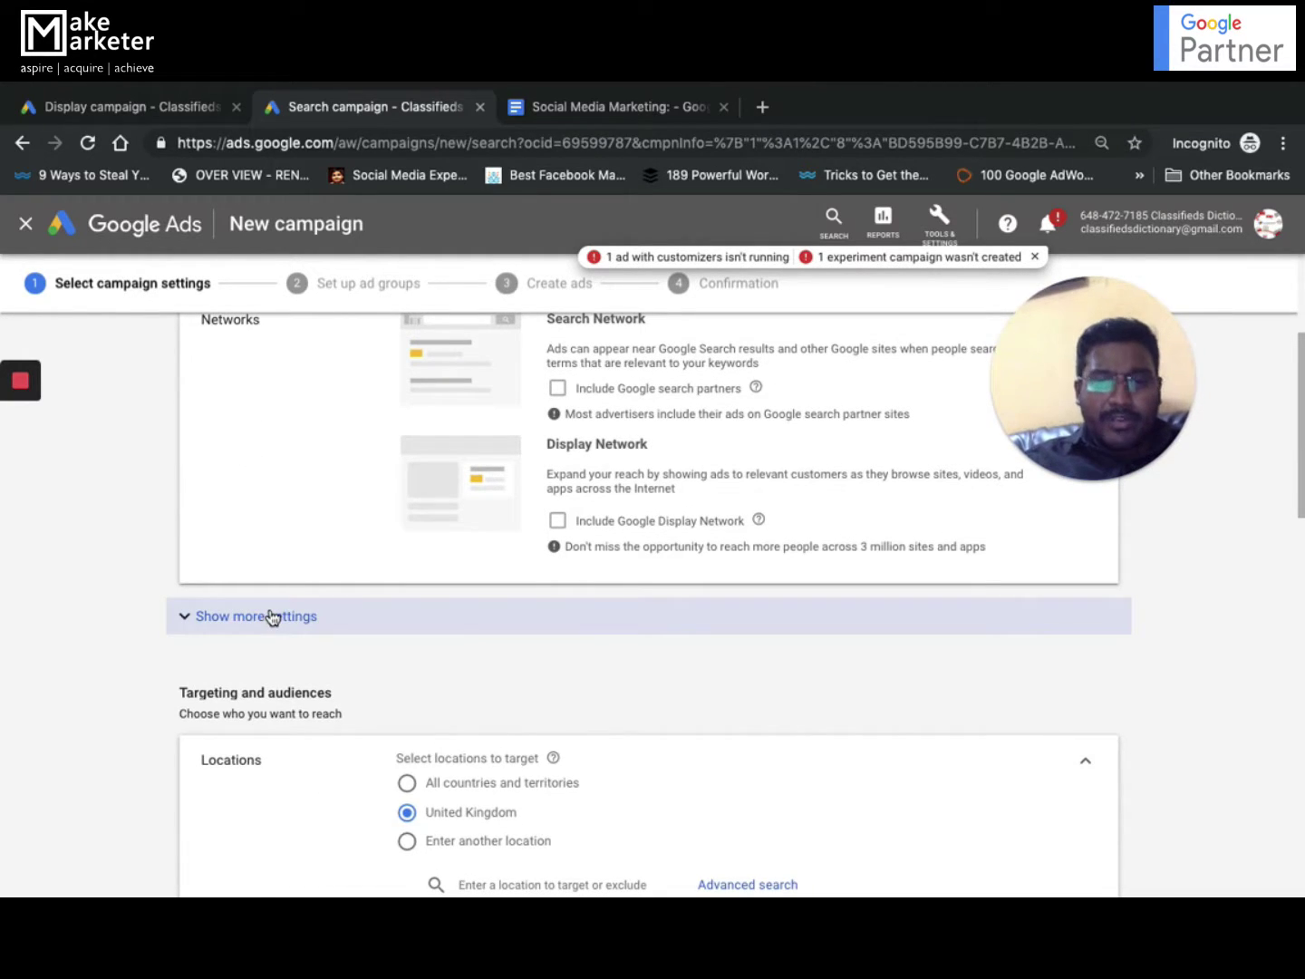
left_click(272, 618)
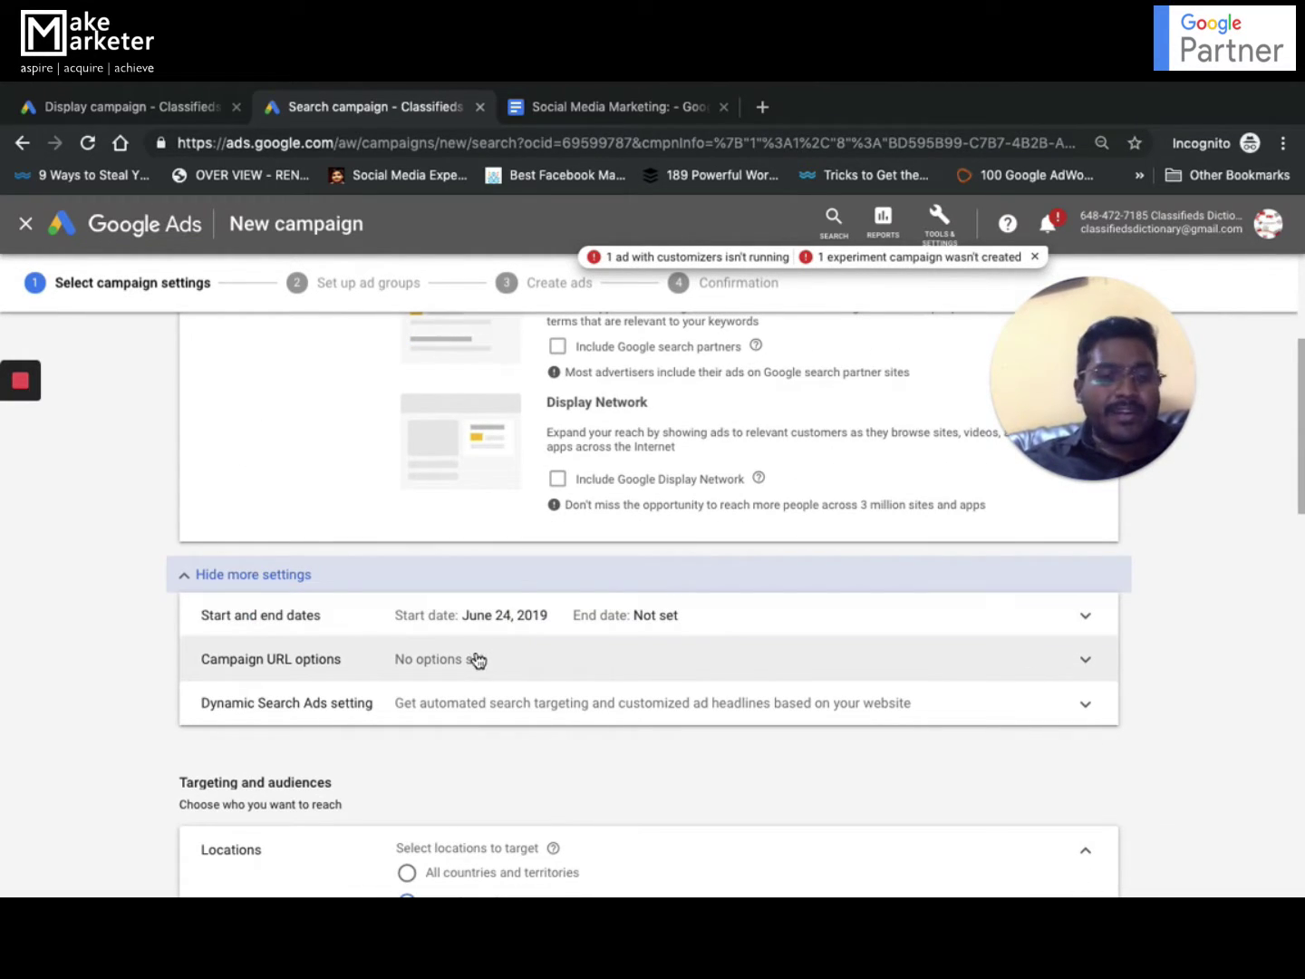
left_click(494, 663)
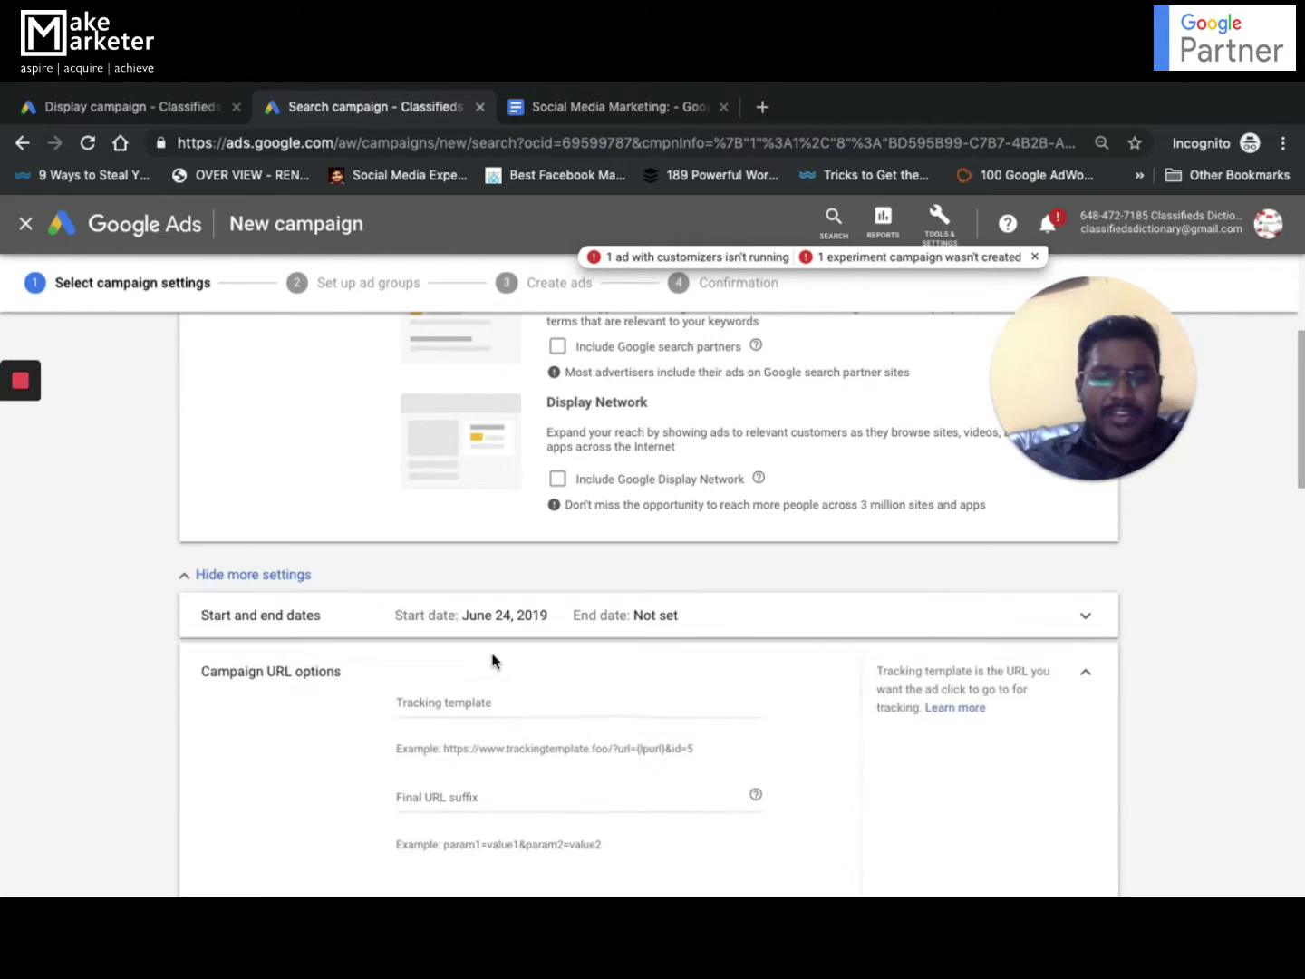
scroll(566, 737, "down", 2)
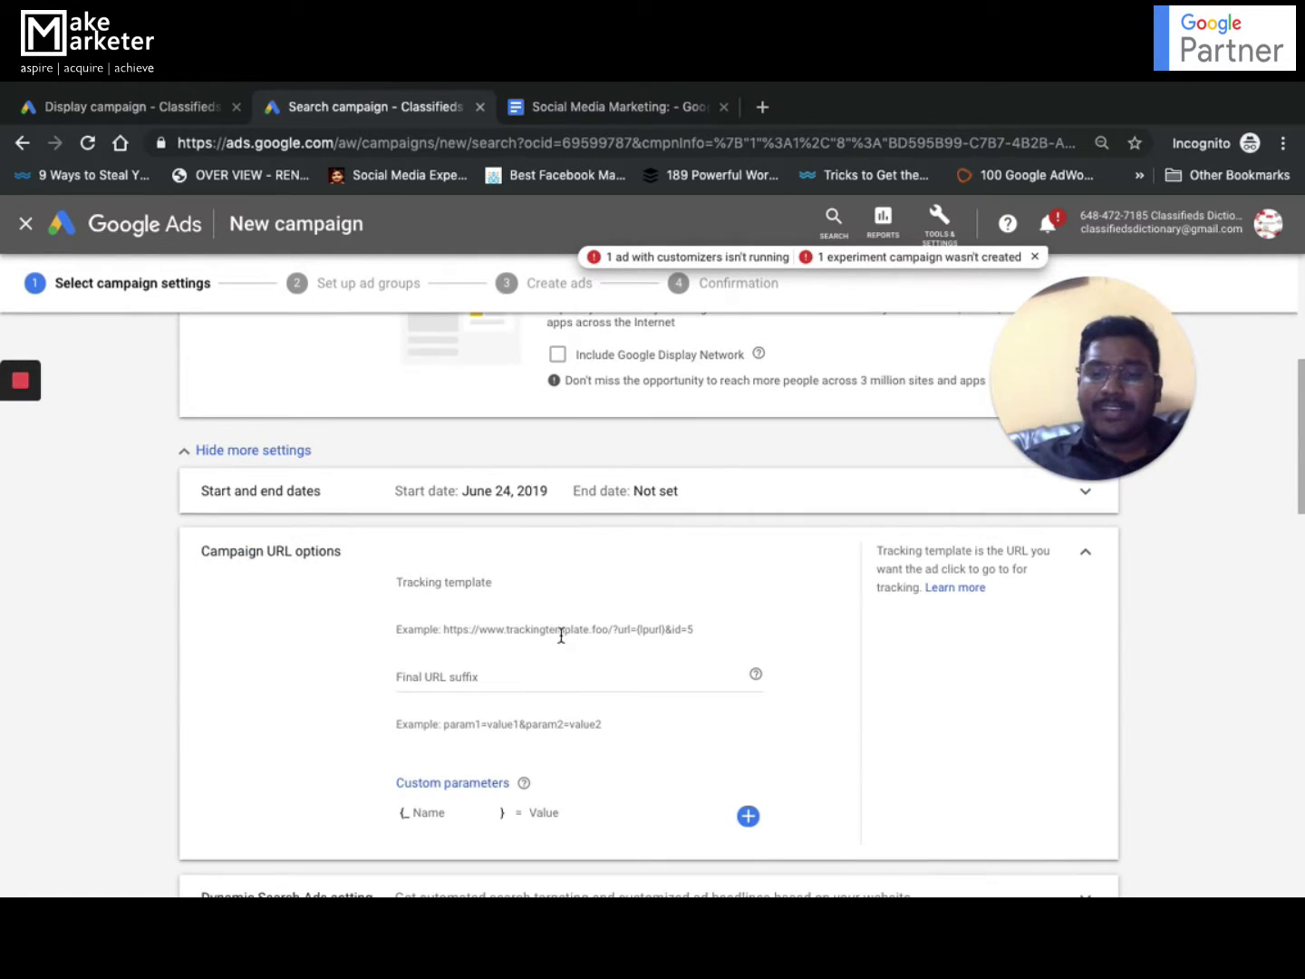
left_click(1088, 557)
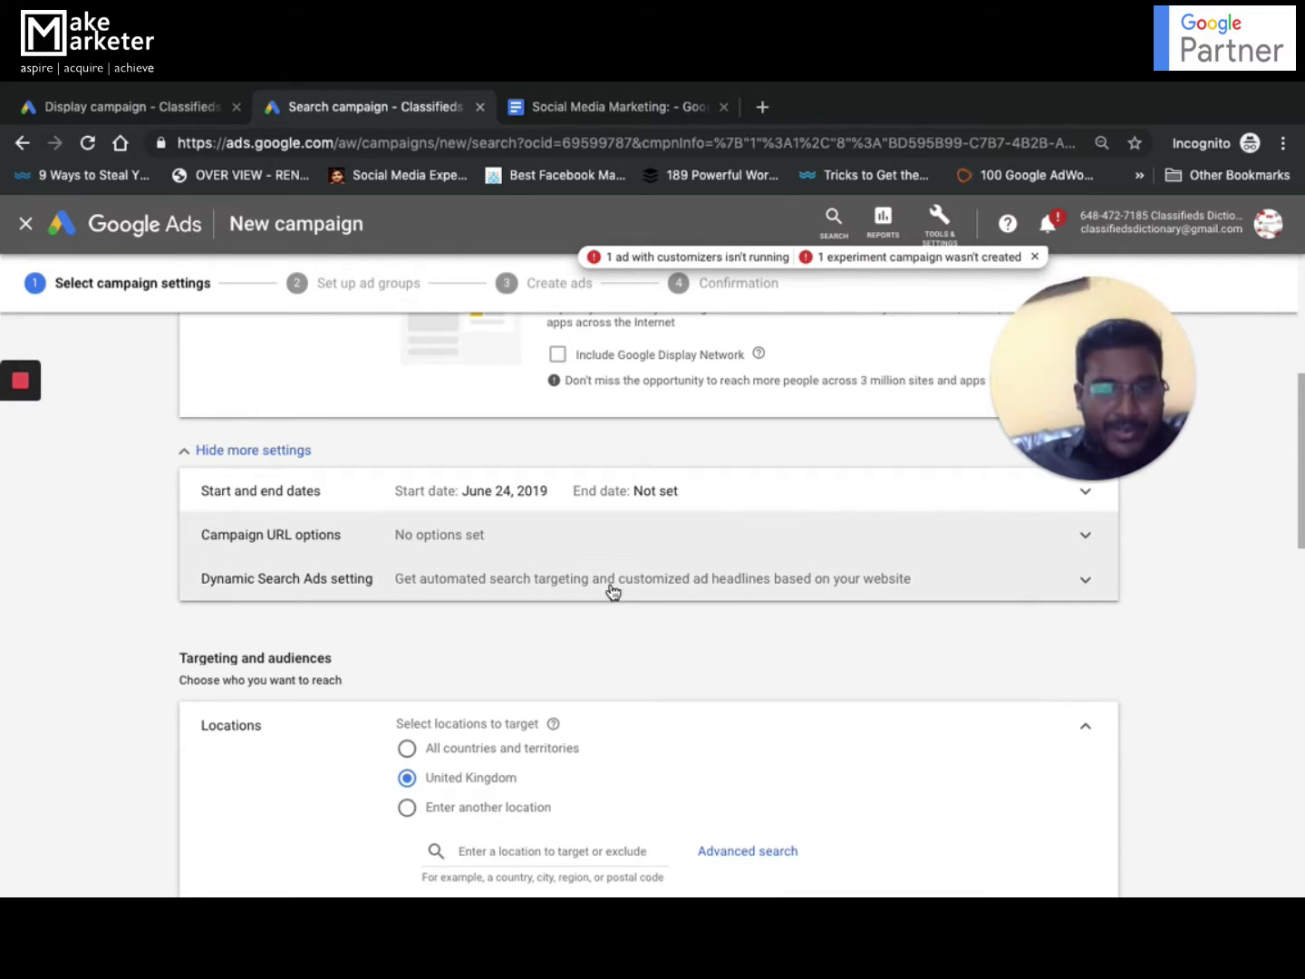
left_click(543, 590)
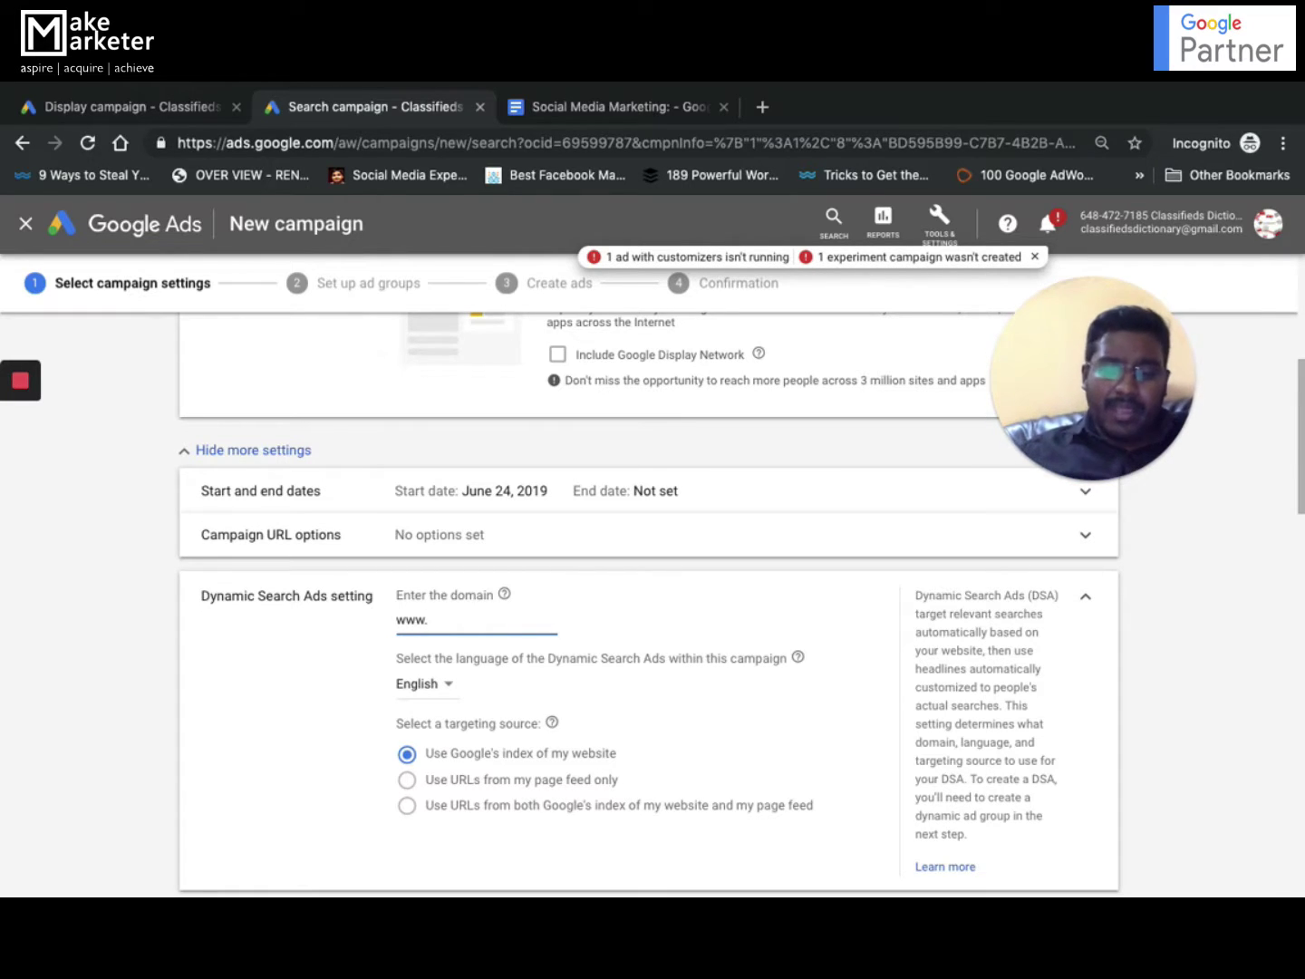
type("com")
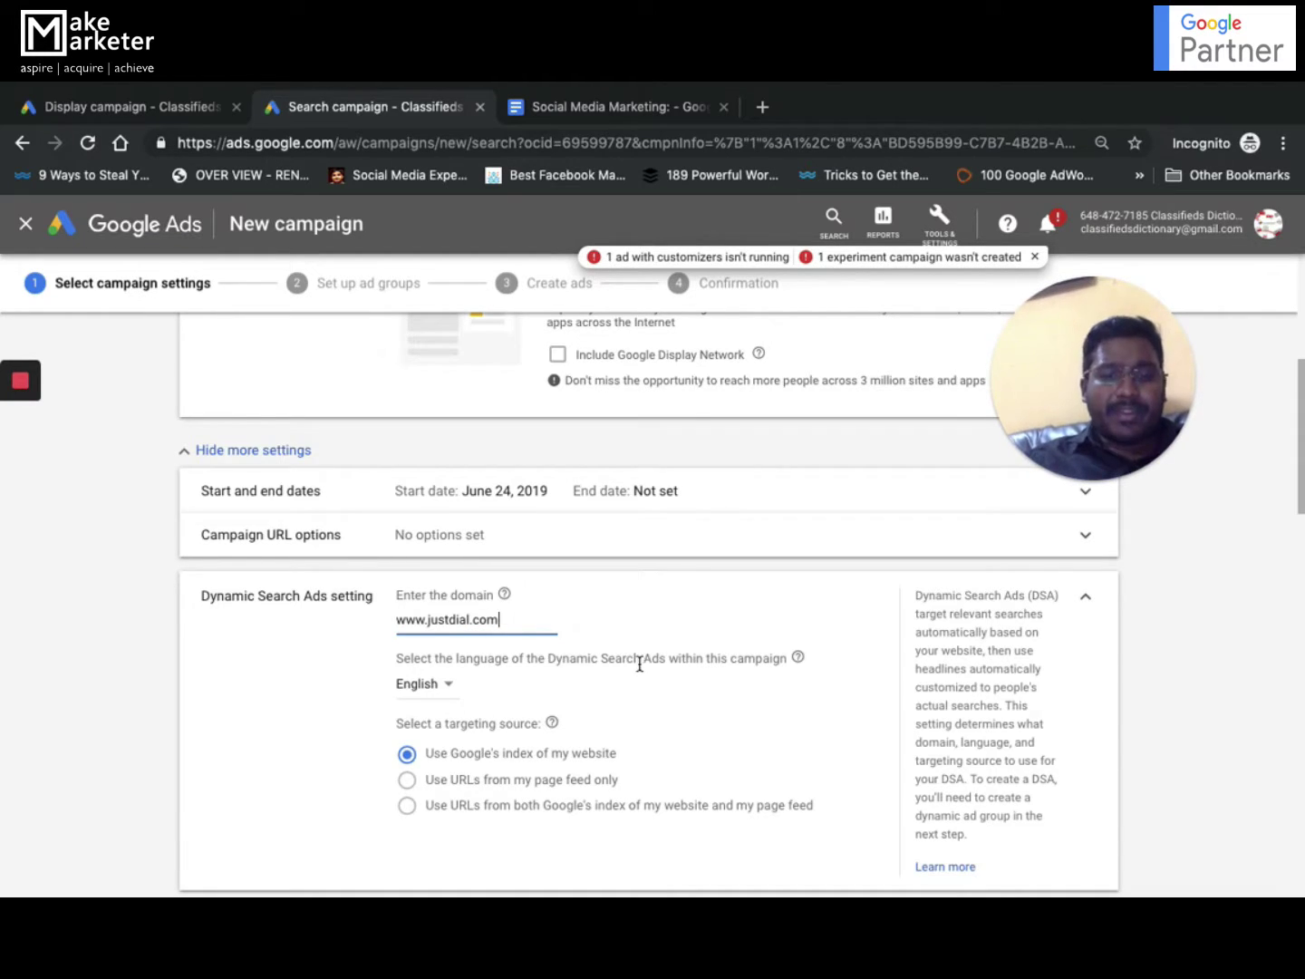
Read the explanation of how Dynamic Search Ads target searches and customize headlines.
scroll(641, 667, "down", 1)
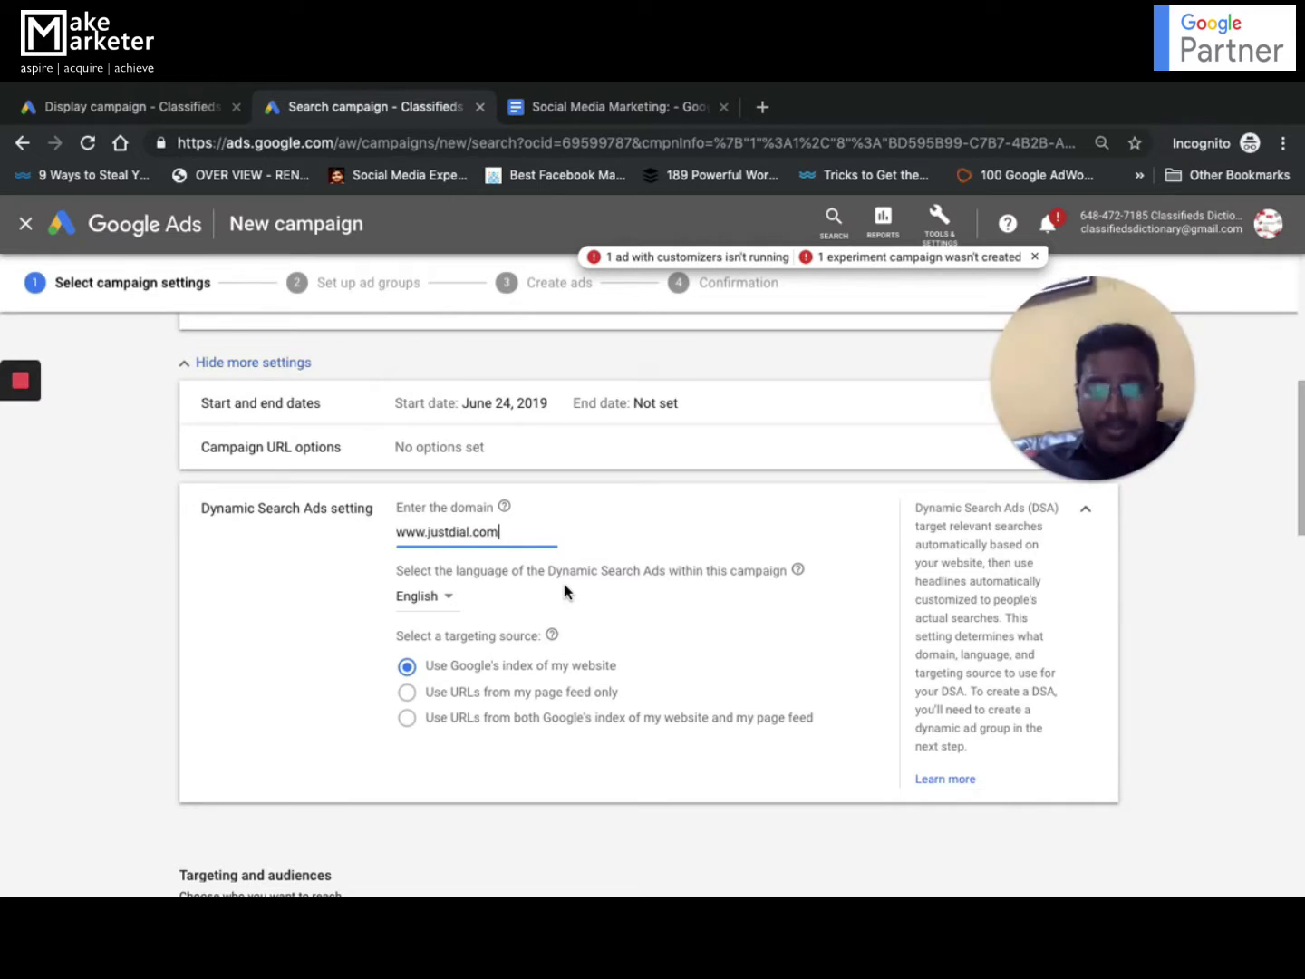
key("ctrl+plus")
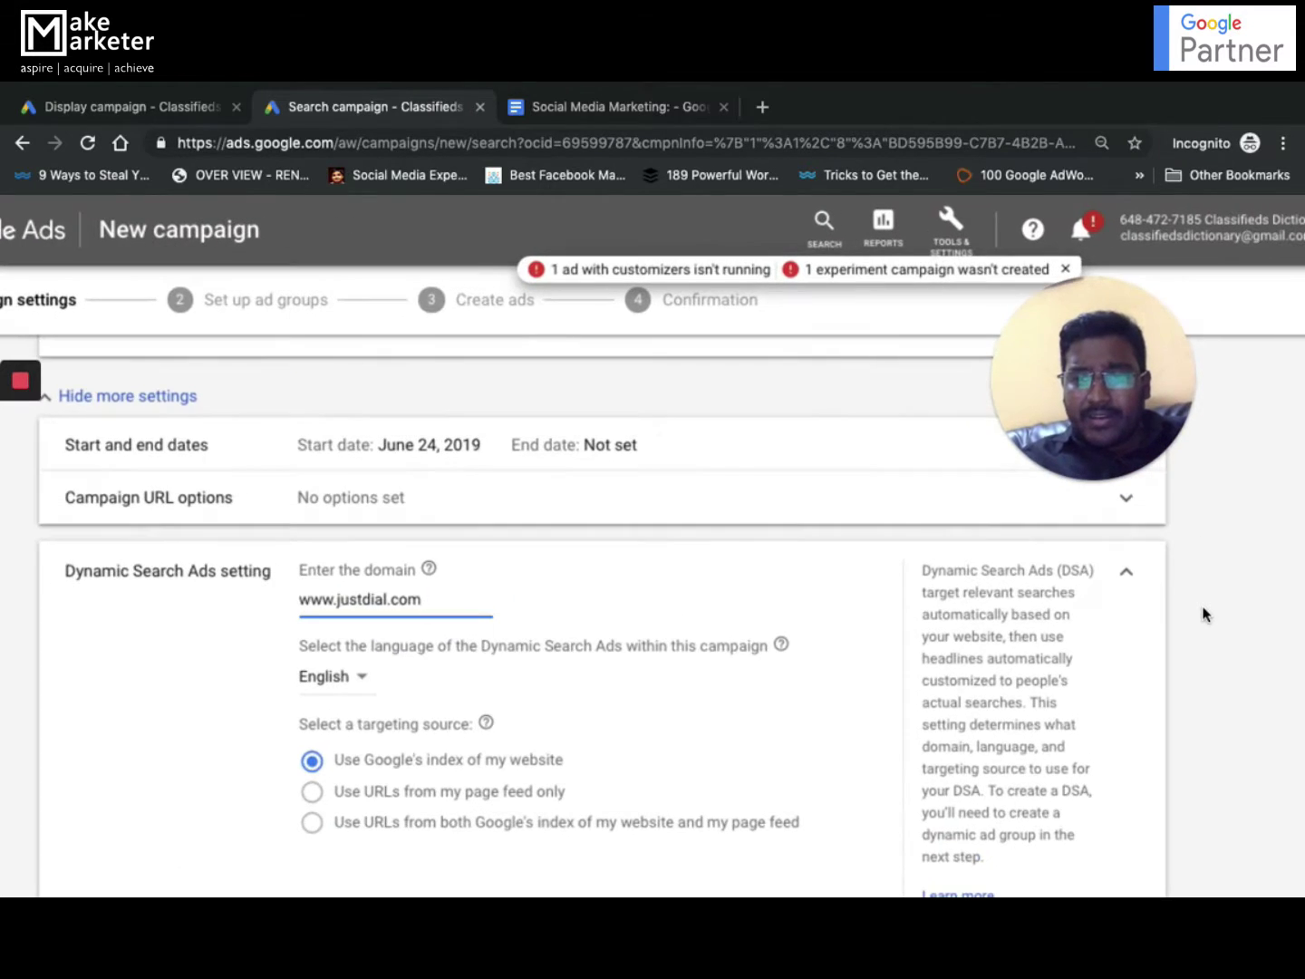
scroll(1200, 612, "down", 1)
scroll(1119, 593, "up", 1)
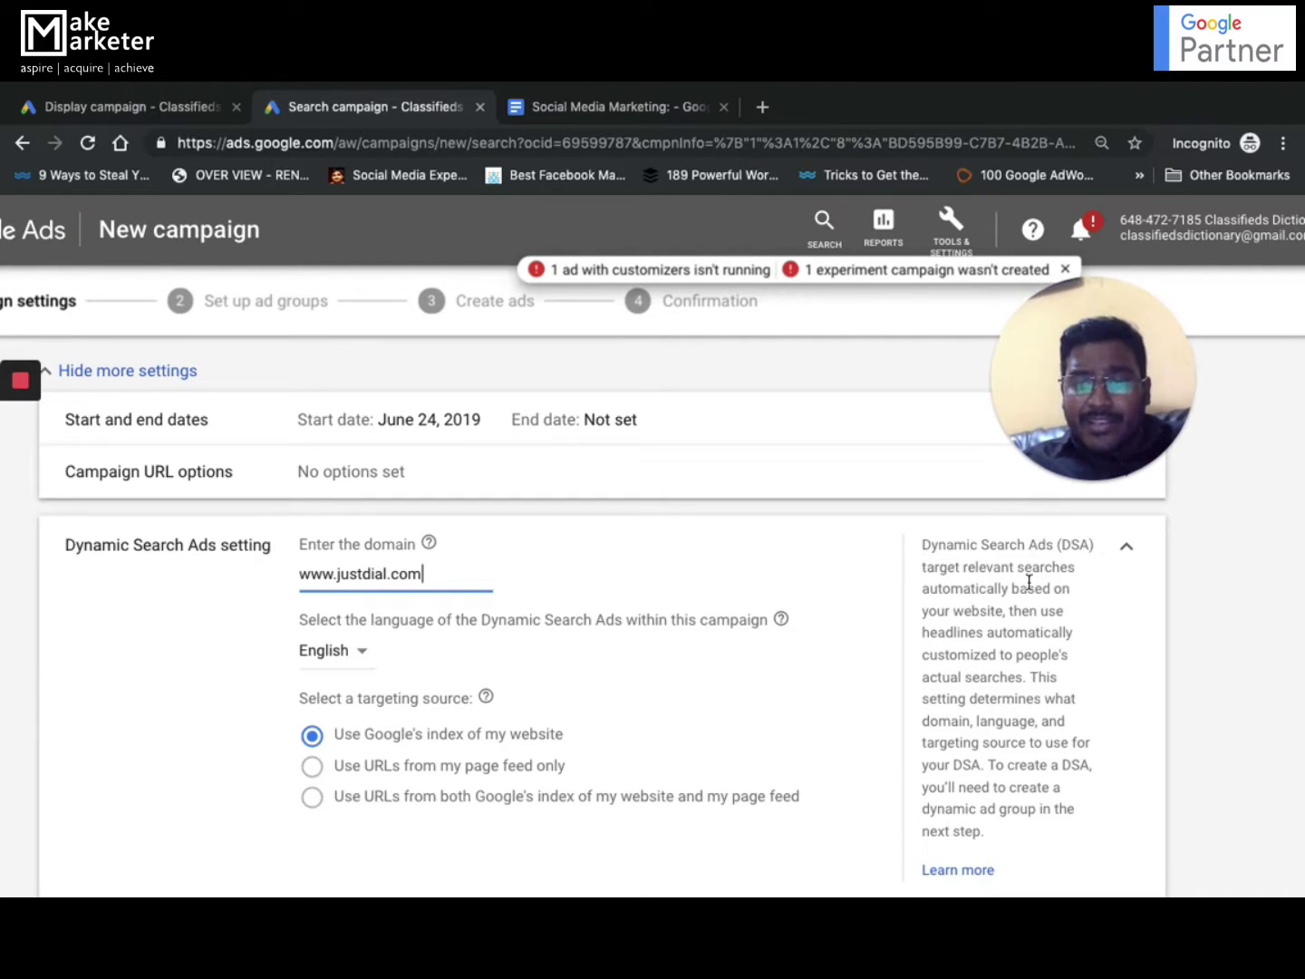
left_click_drag(921, 568, 1007, 612)
scroll(1088, 662, "down", 1)
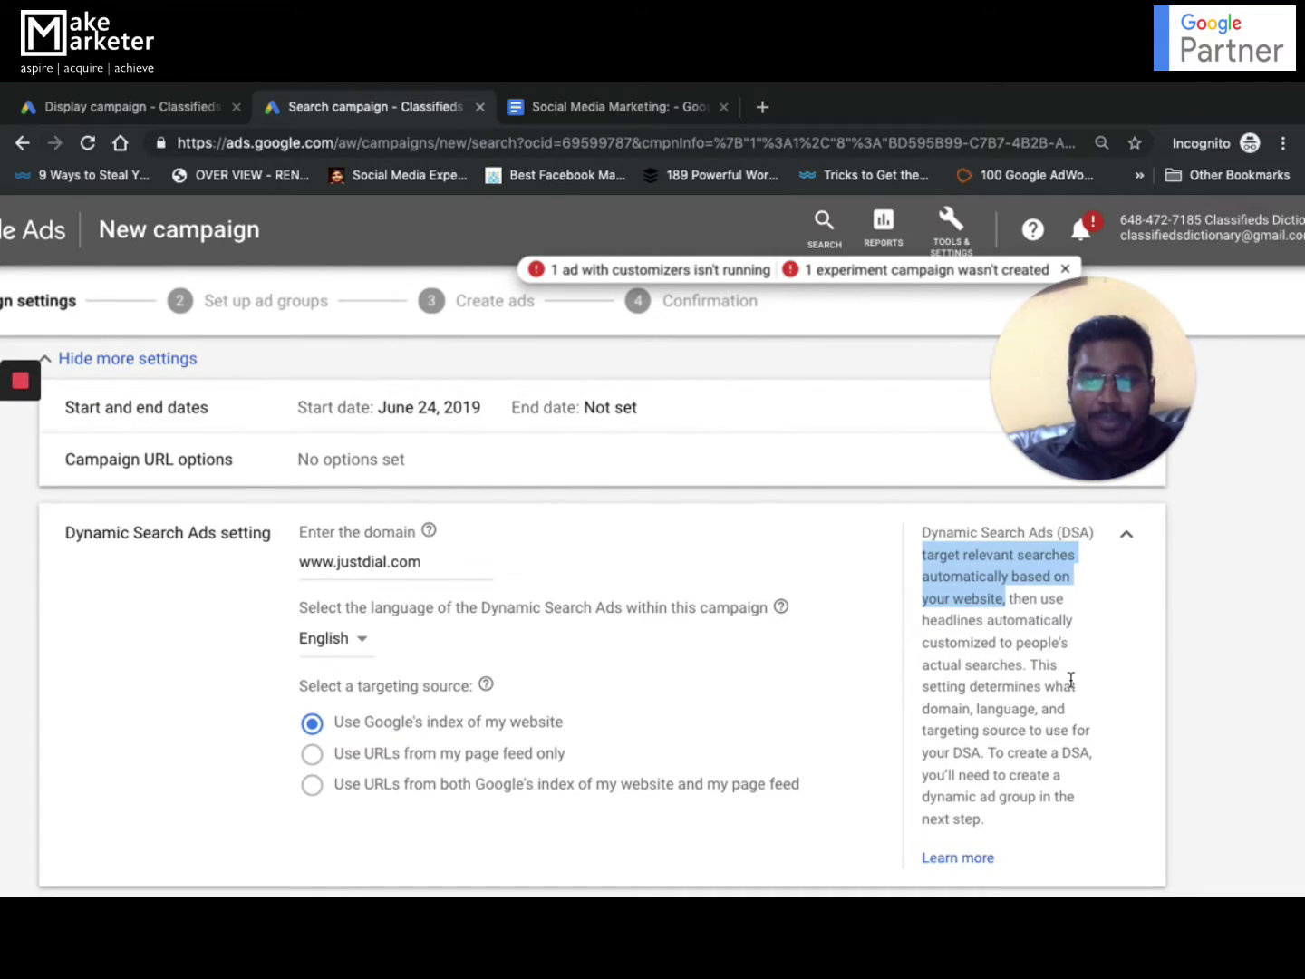
scroll(1060, 678, "down", 1)
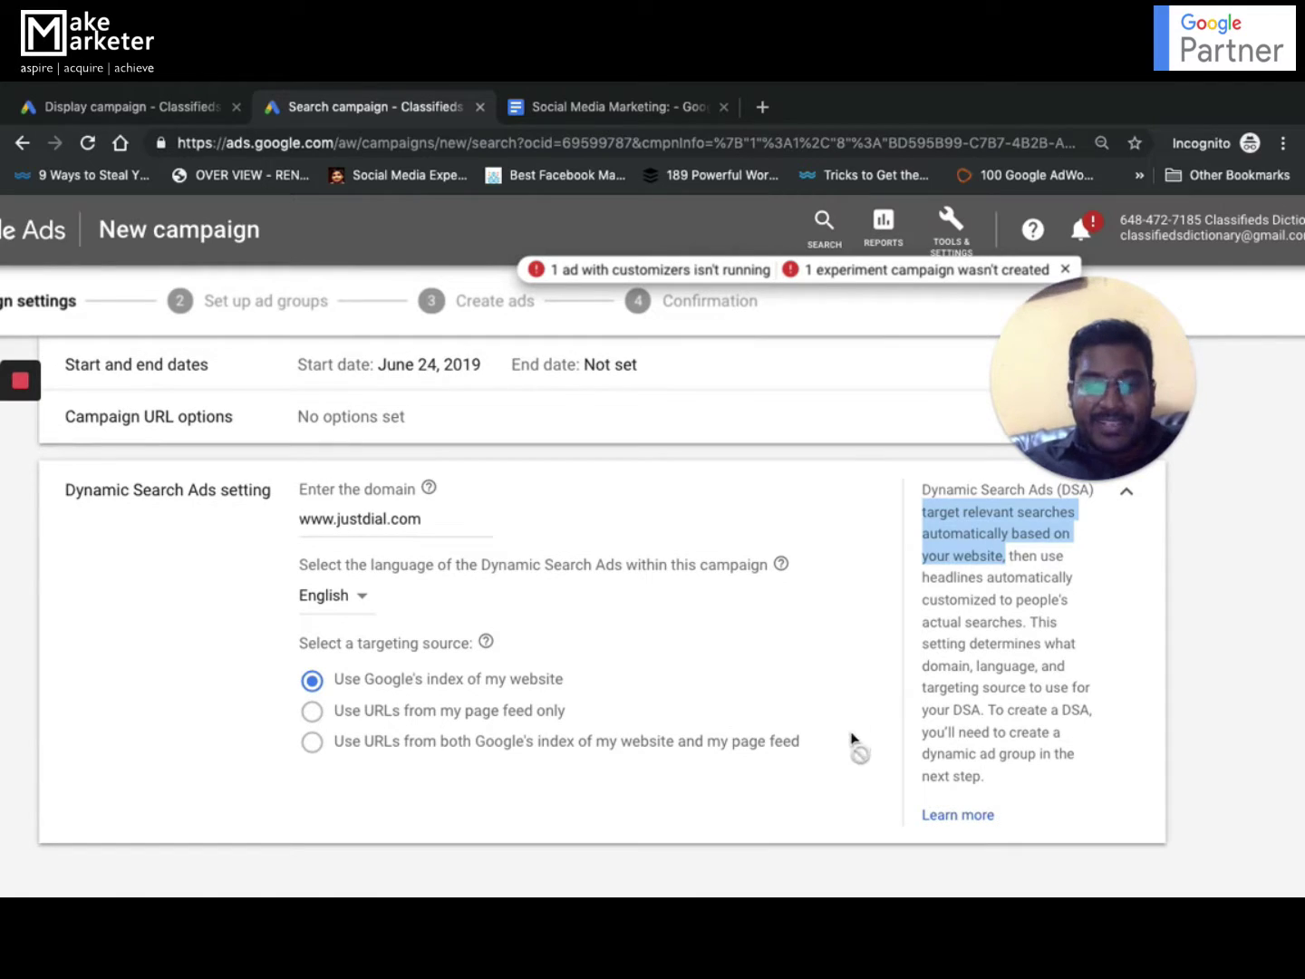
scroll(780, 737, "down", 1)
Examine the Dynamic Search Ads targeting source options, the page feed requirement and the account's shared library tools.
mouse_move(753, 725)
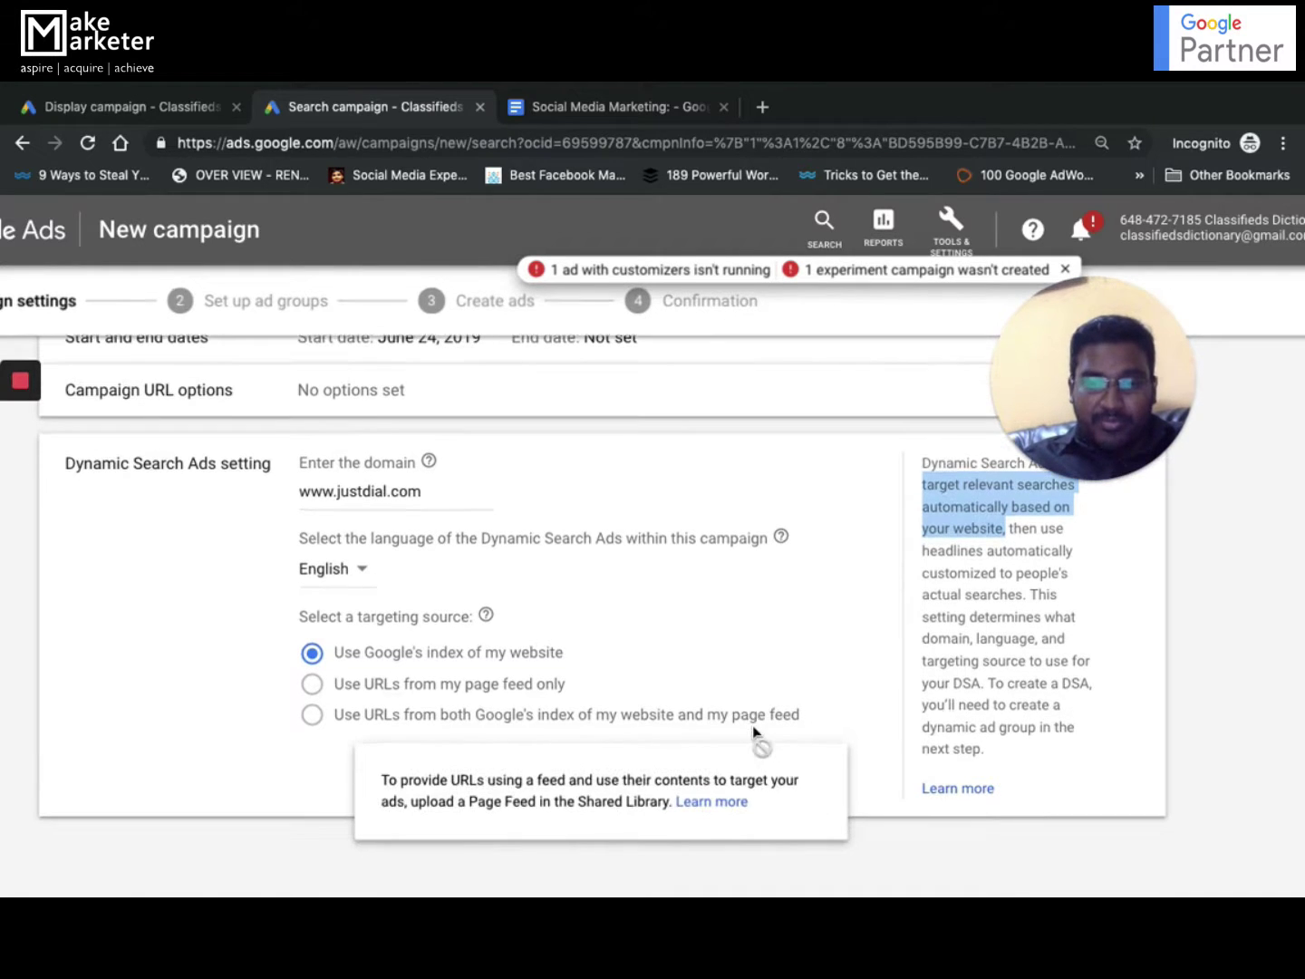
left_click(651, 619)
scroll(504, 504, "down", 1)
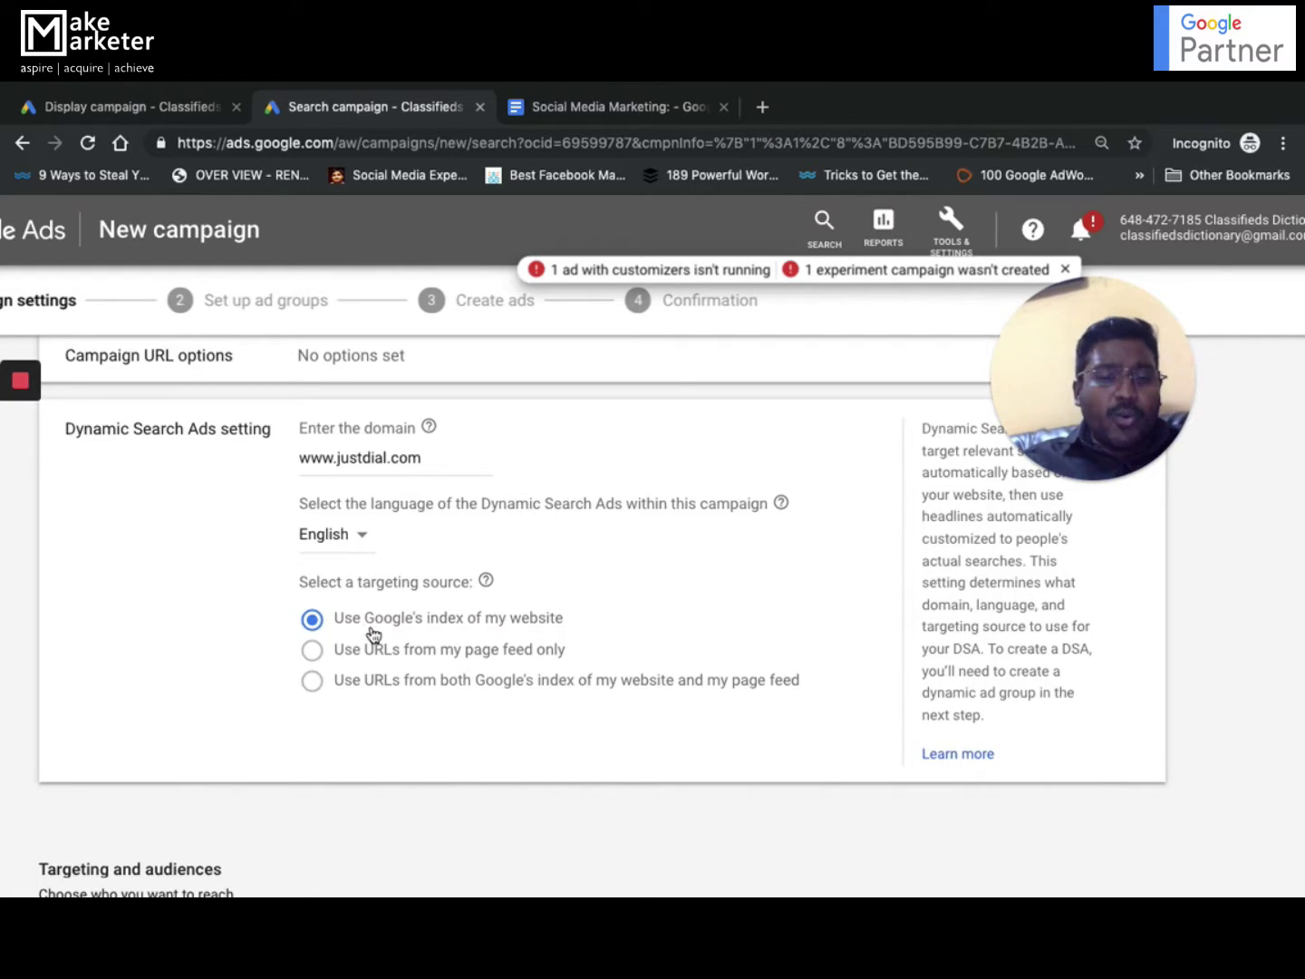
mouse_move(546, 642)
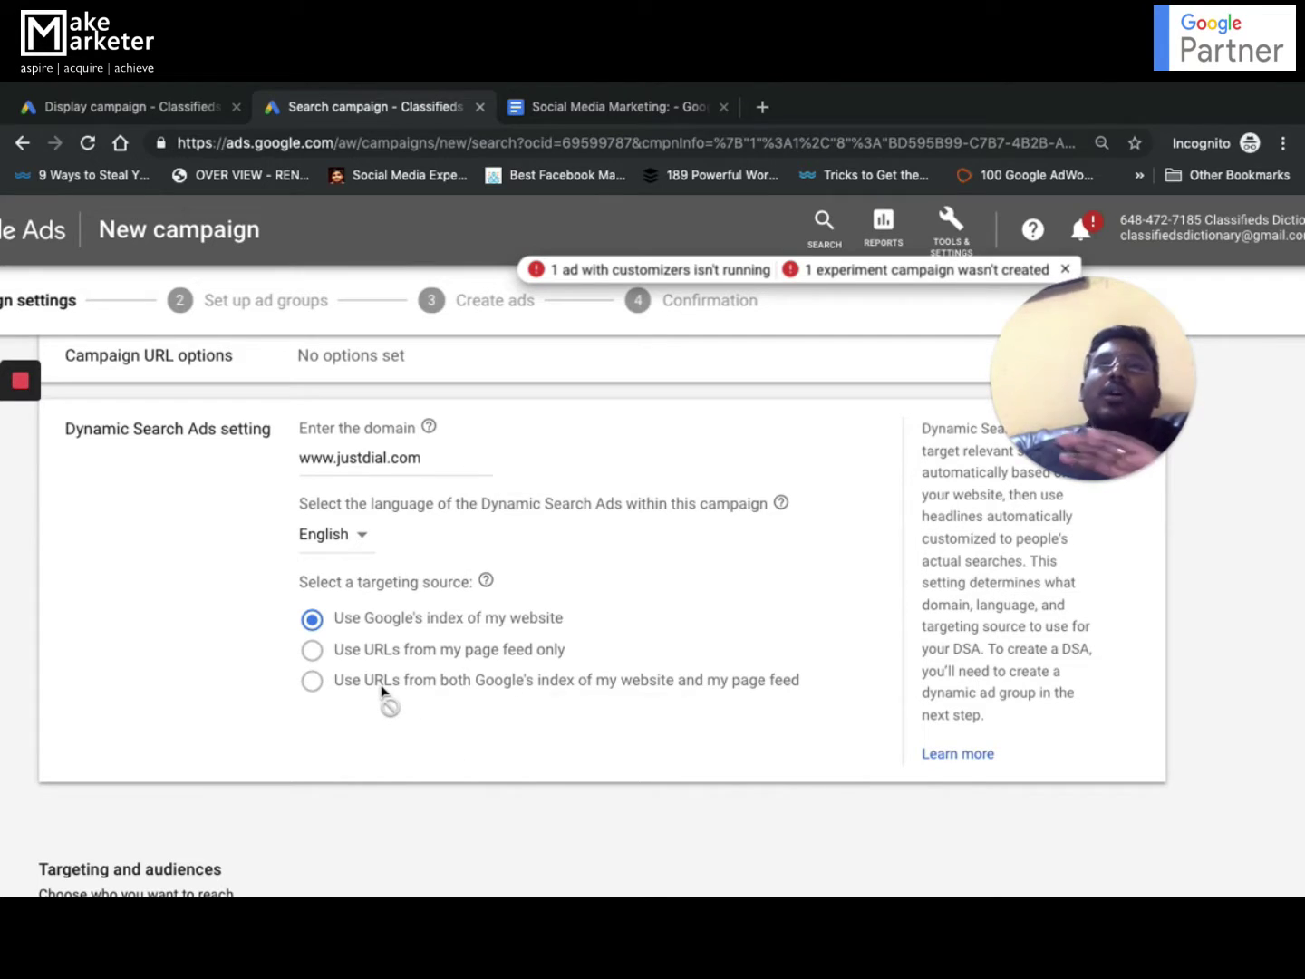
mouse_move(381, 689)
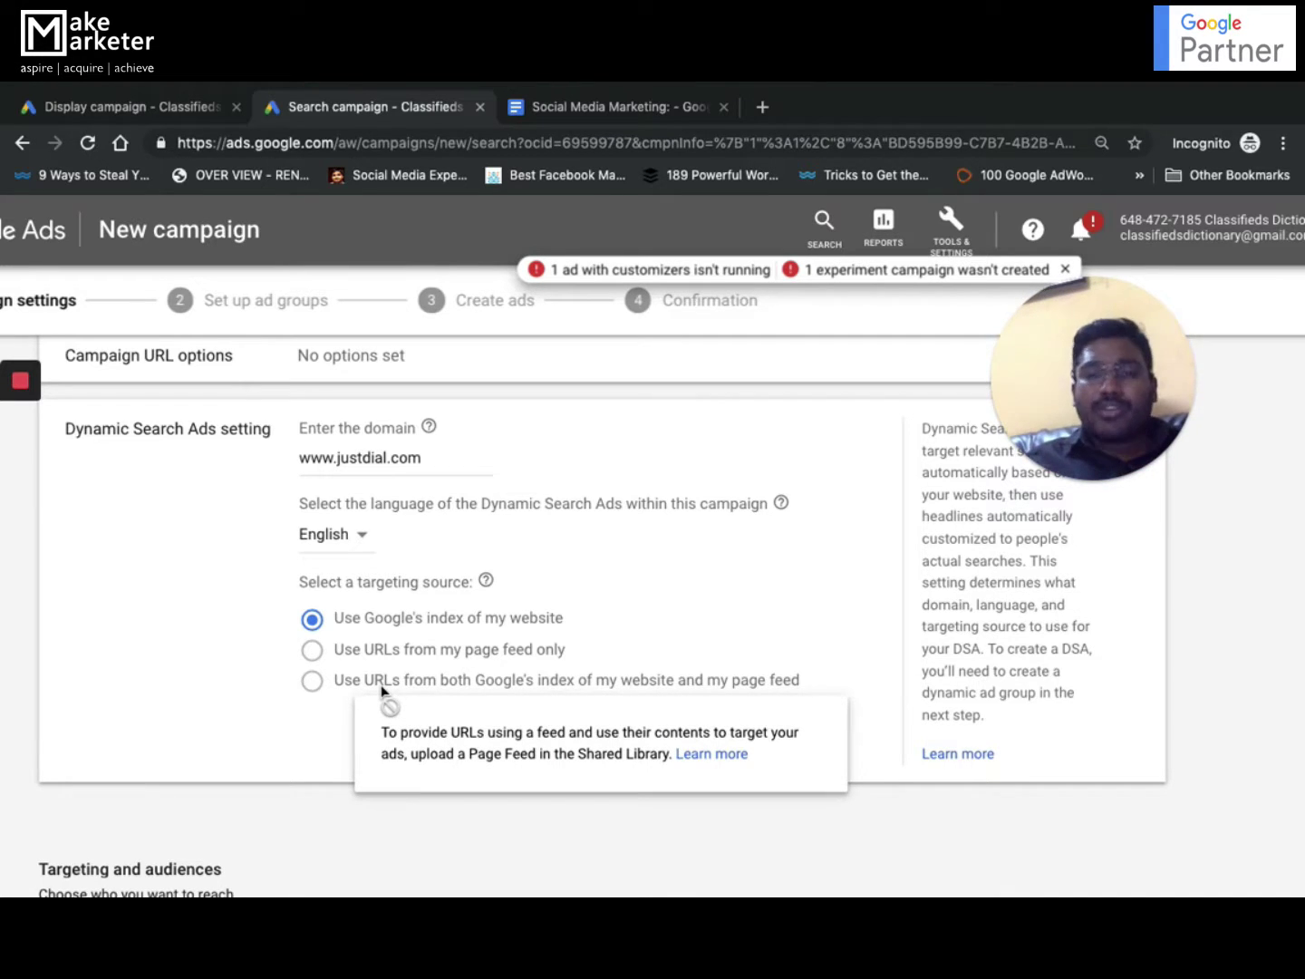
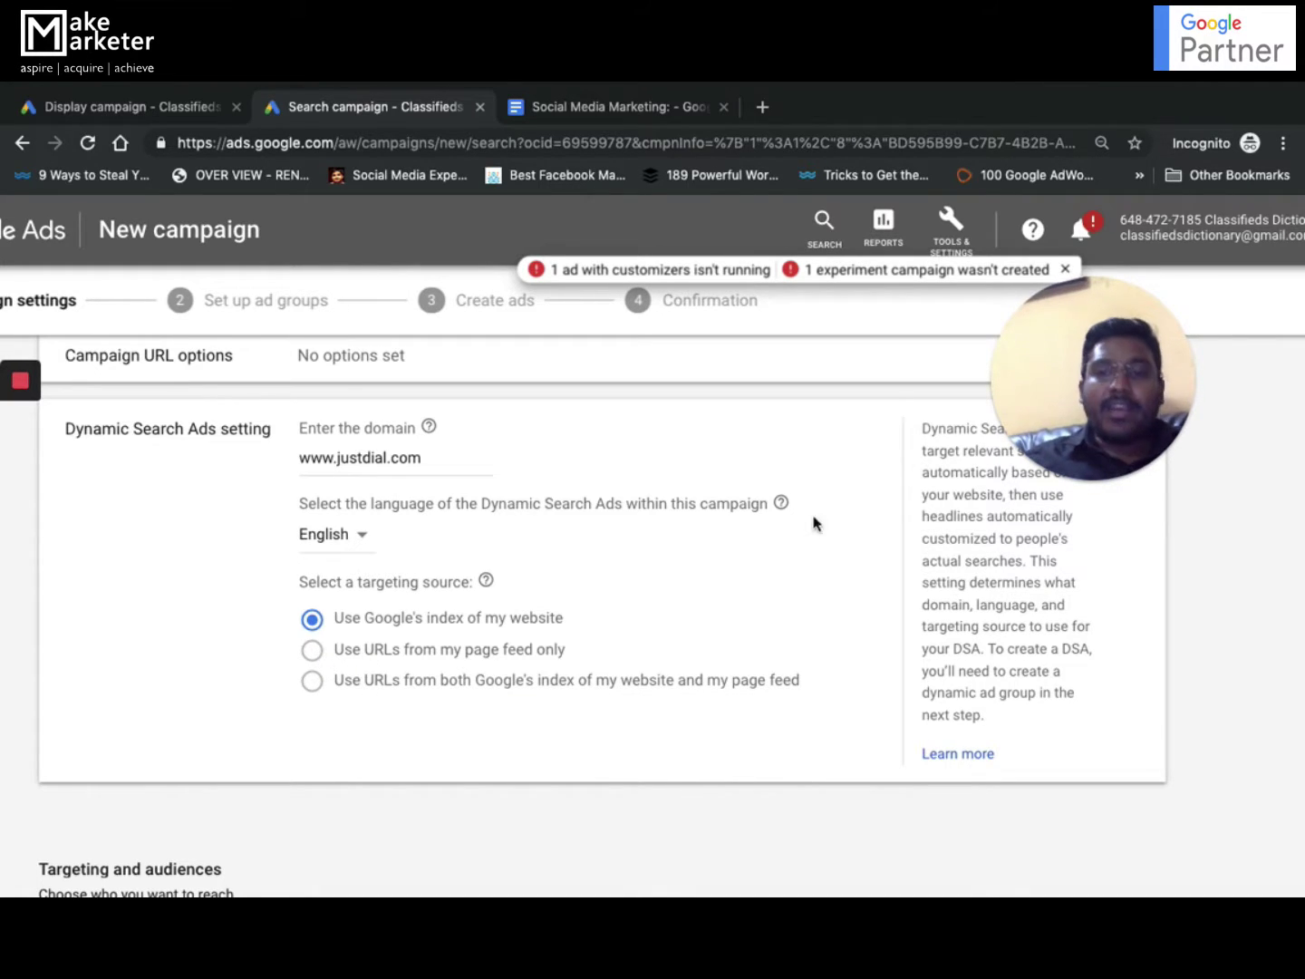
left_click(950, 223)
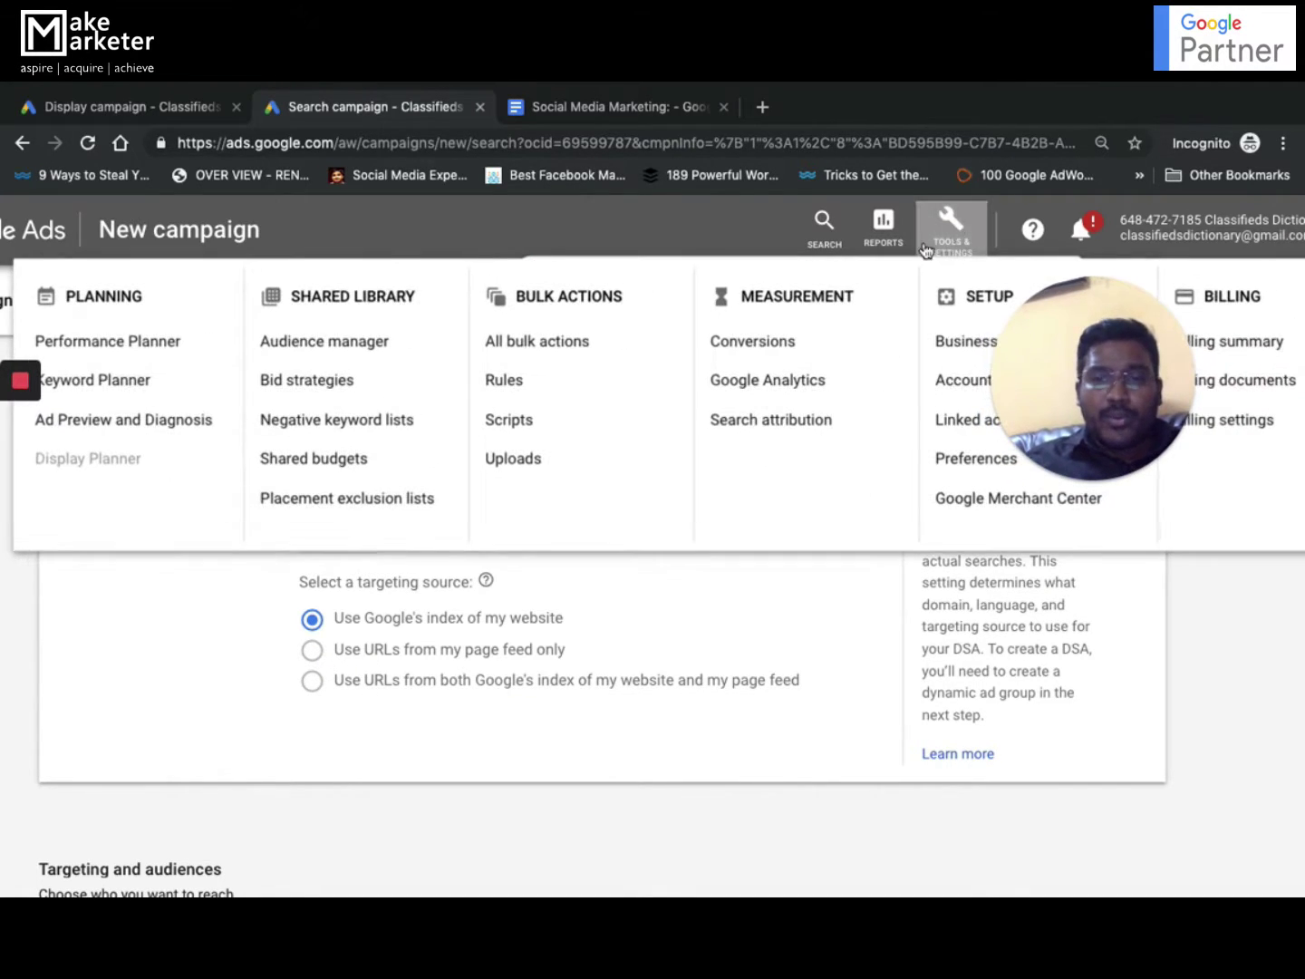
left_click(1201, 693)
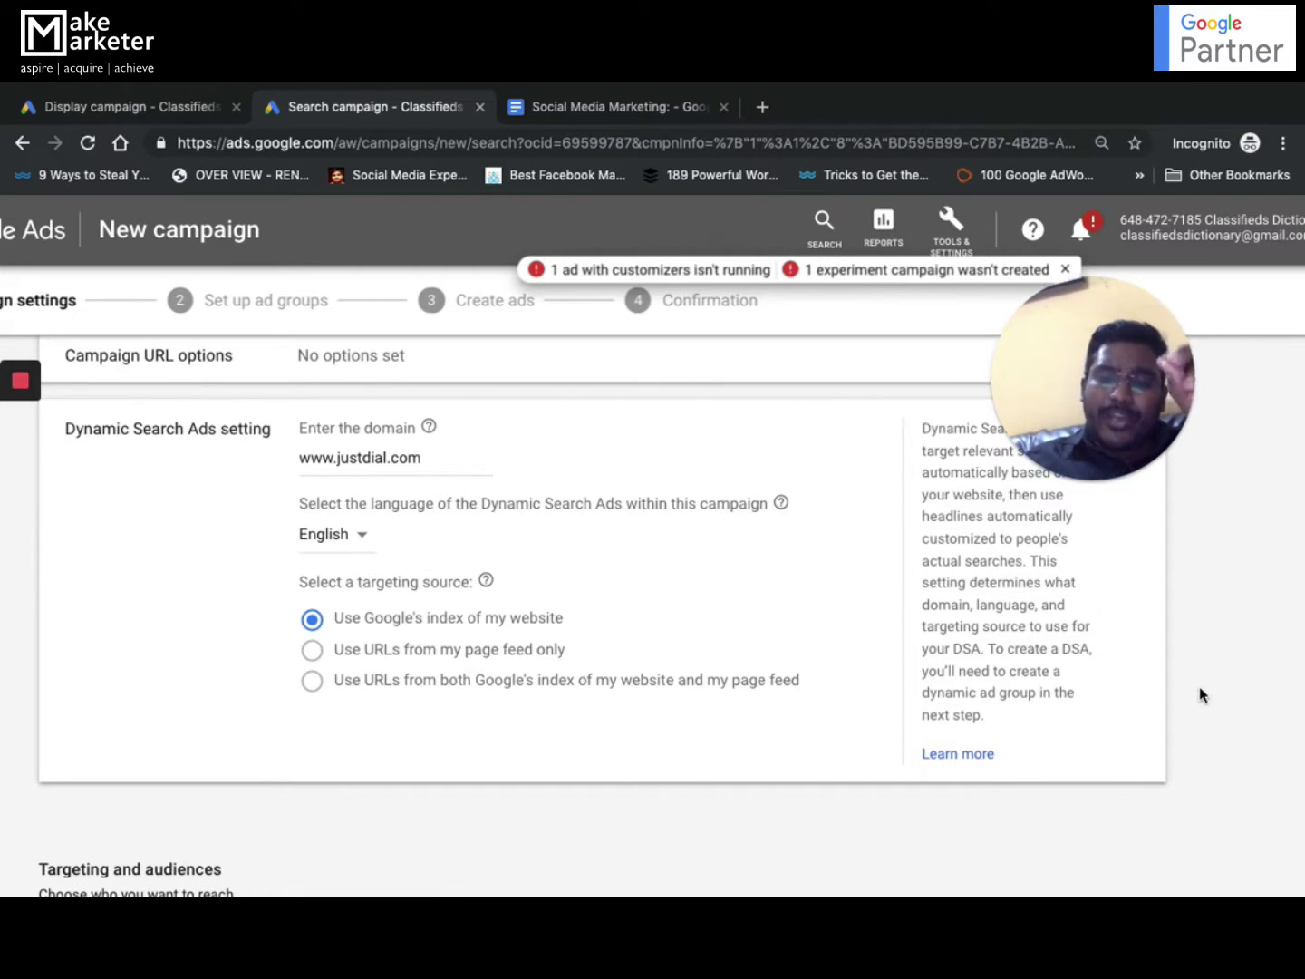
mouse_move(511, 654)
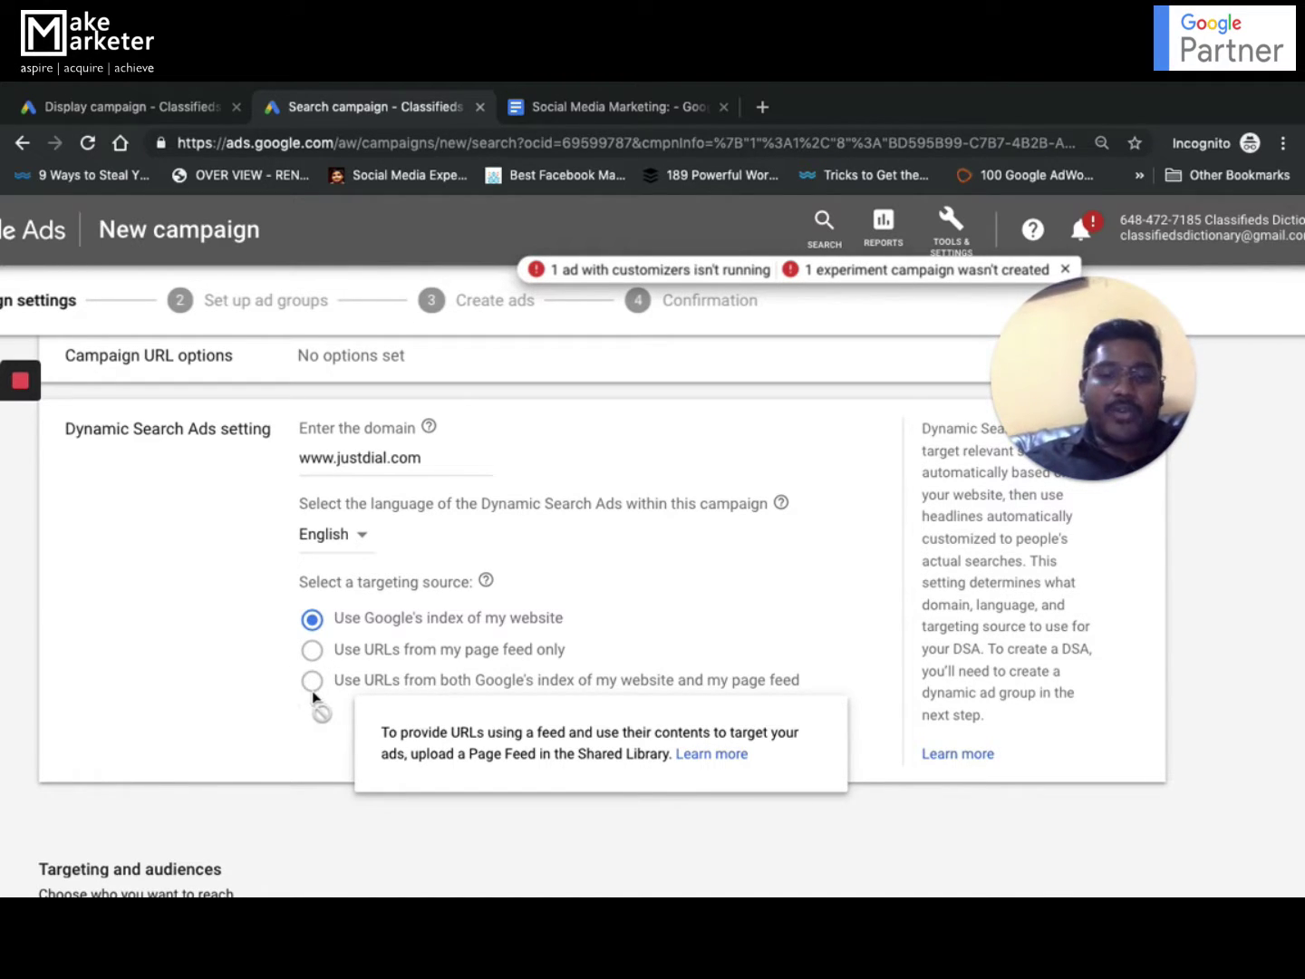
Set the campaign's average daily budget to $100.
scroll(329, 641, "down", 5)
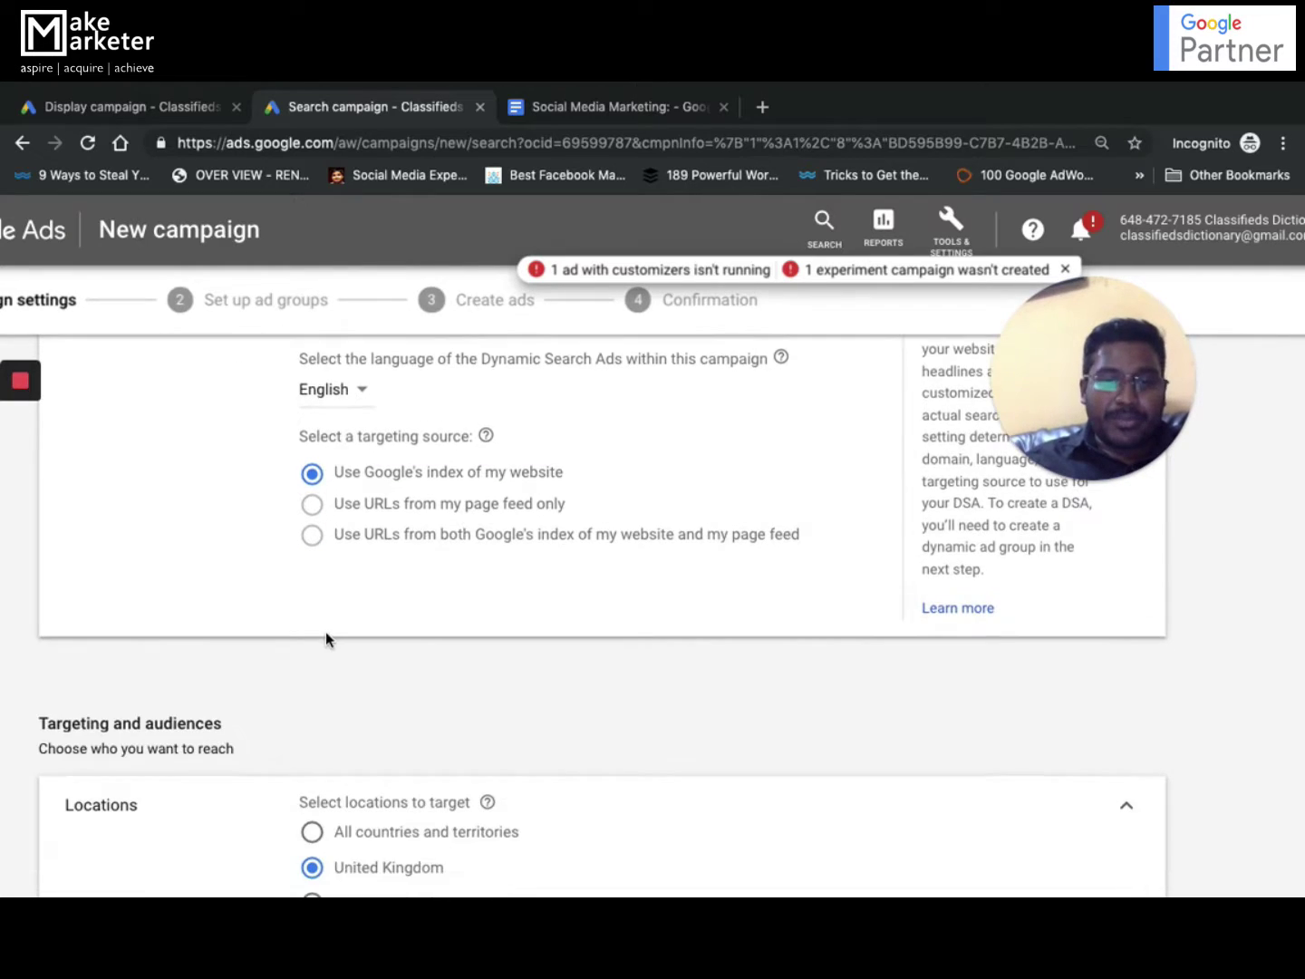
scroll(516, 672, "down", 3)
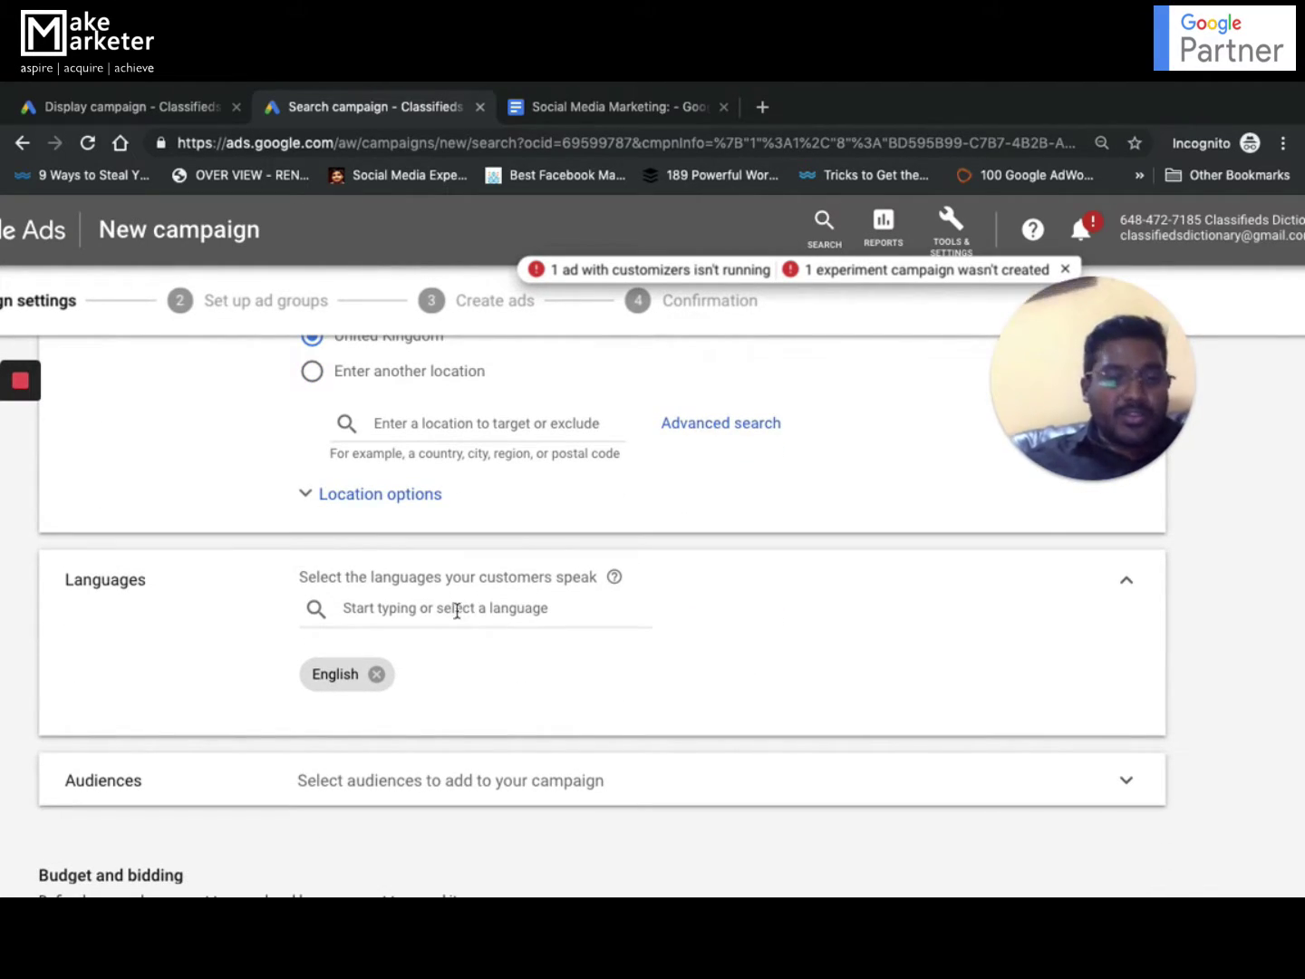
scroll(530, 670, "down", 4)
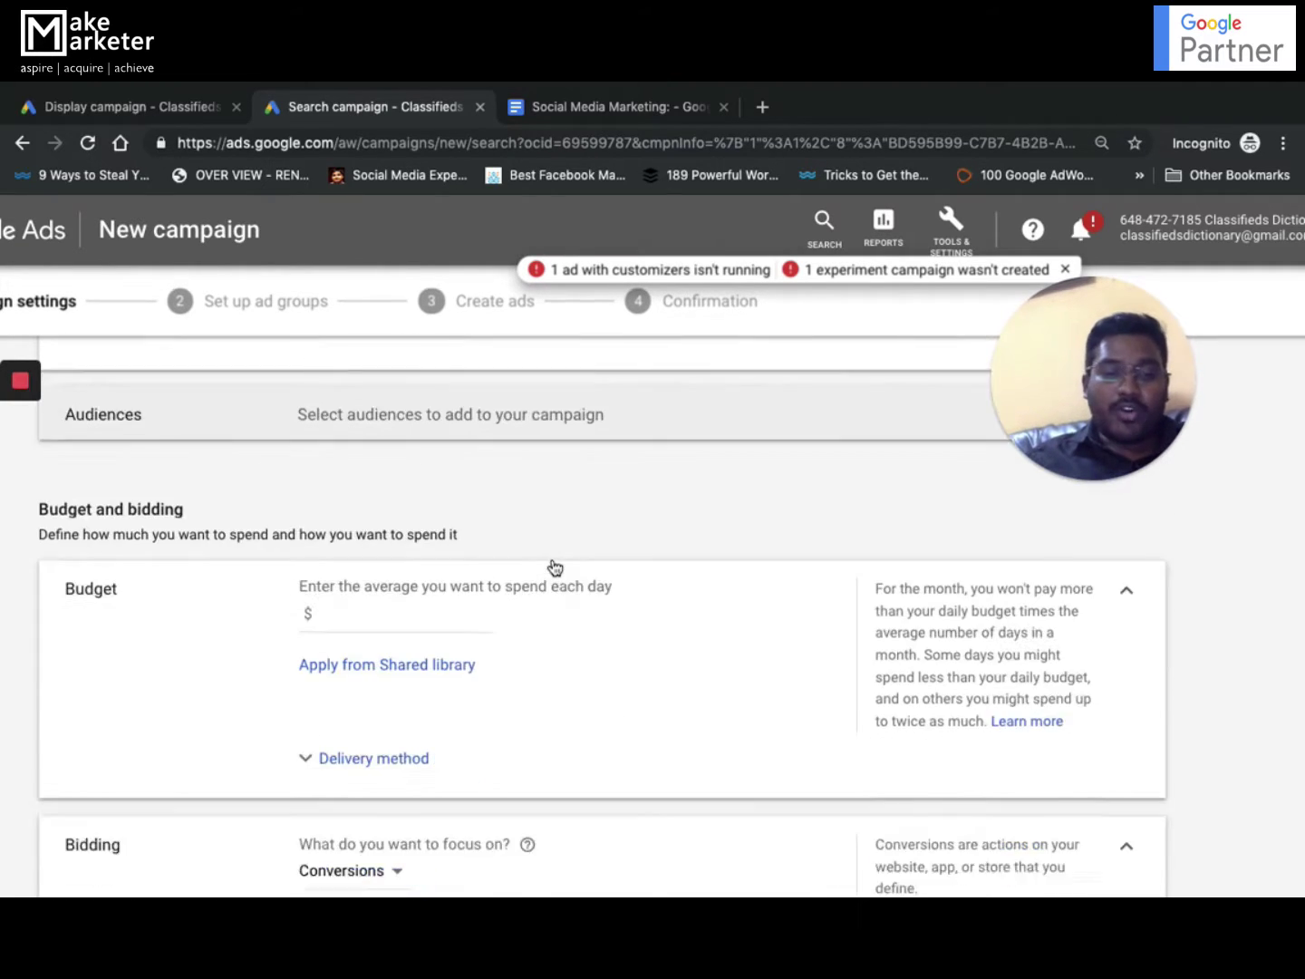
scroll(500, 530, "down", 1)
left_click(428, 516)
type("100")
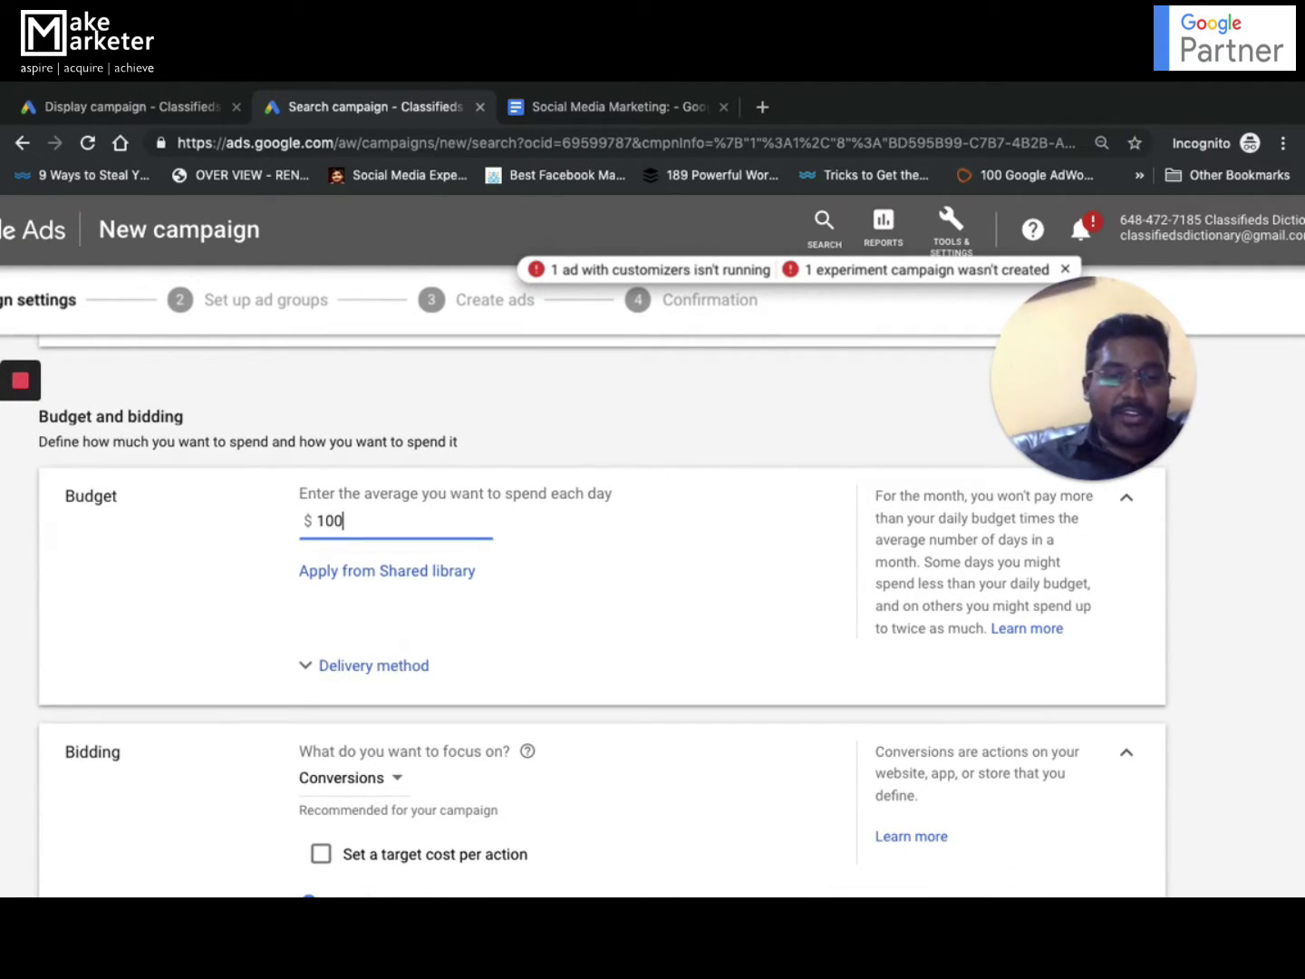
Set the bidding focus to Clicks with a maximum CPC bid limit of $0.50.
scroll(504, 598, "down", 2)
left_click(368, 598)
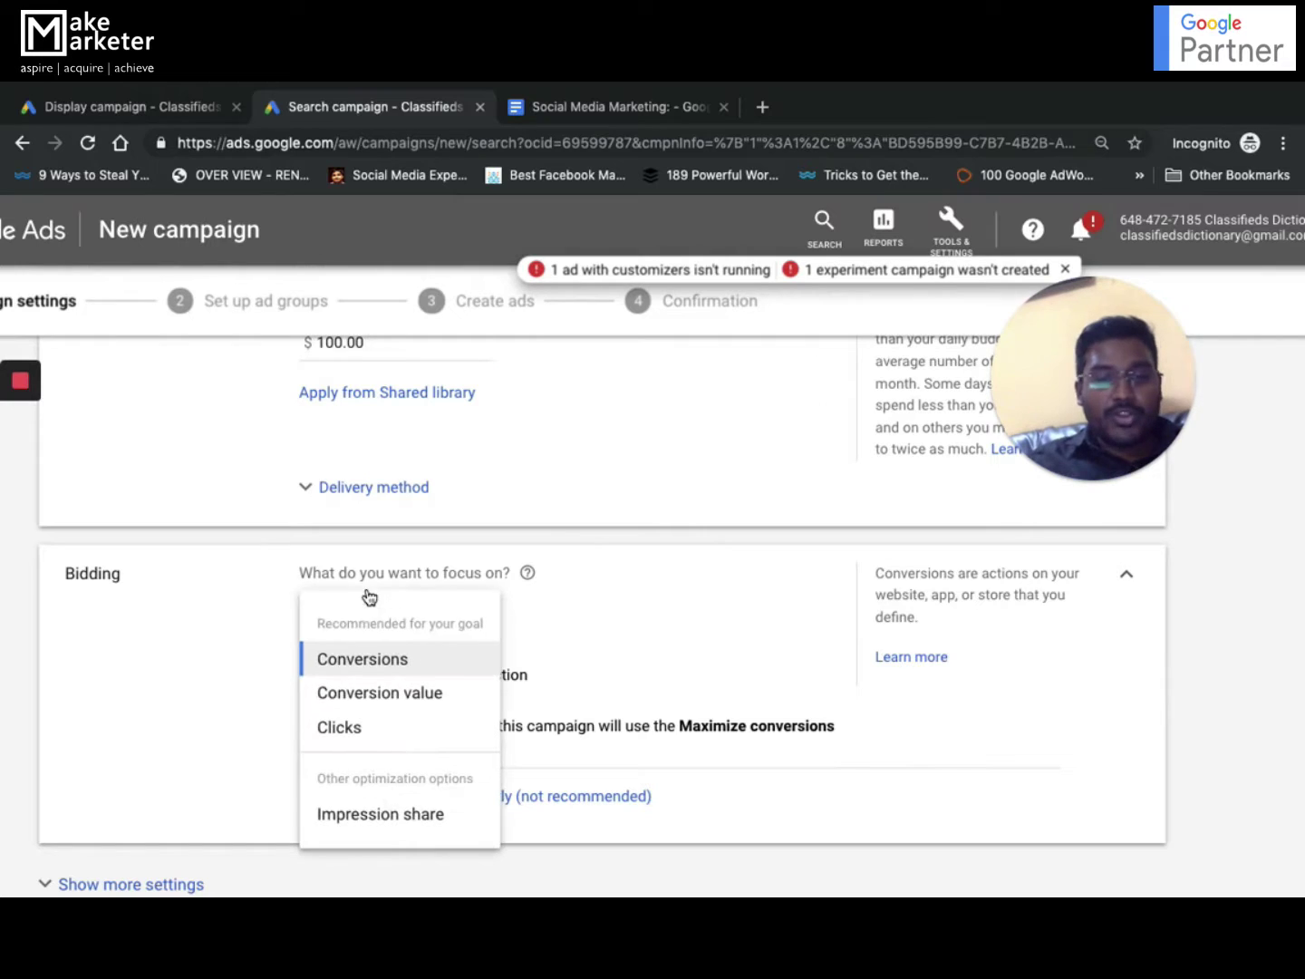
left_click(339, 727)
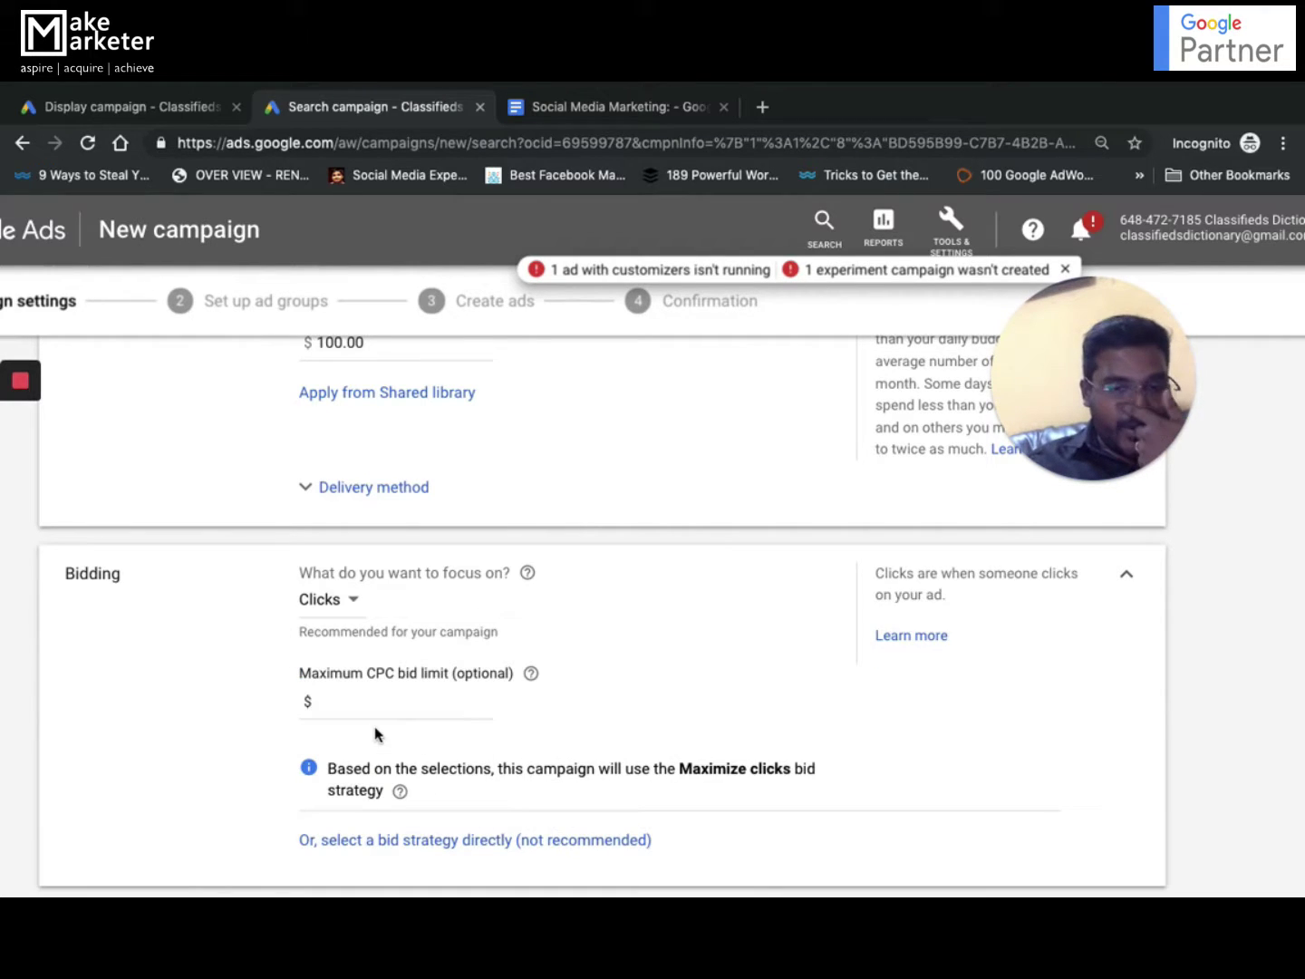
left_click(391, 701)
type(".50")
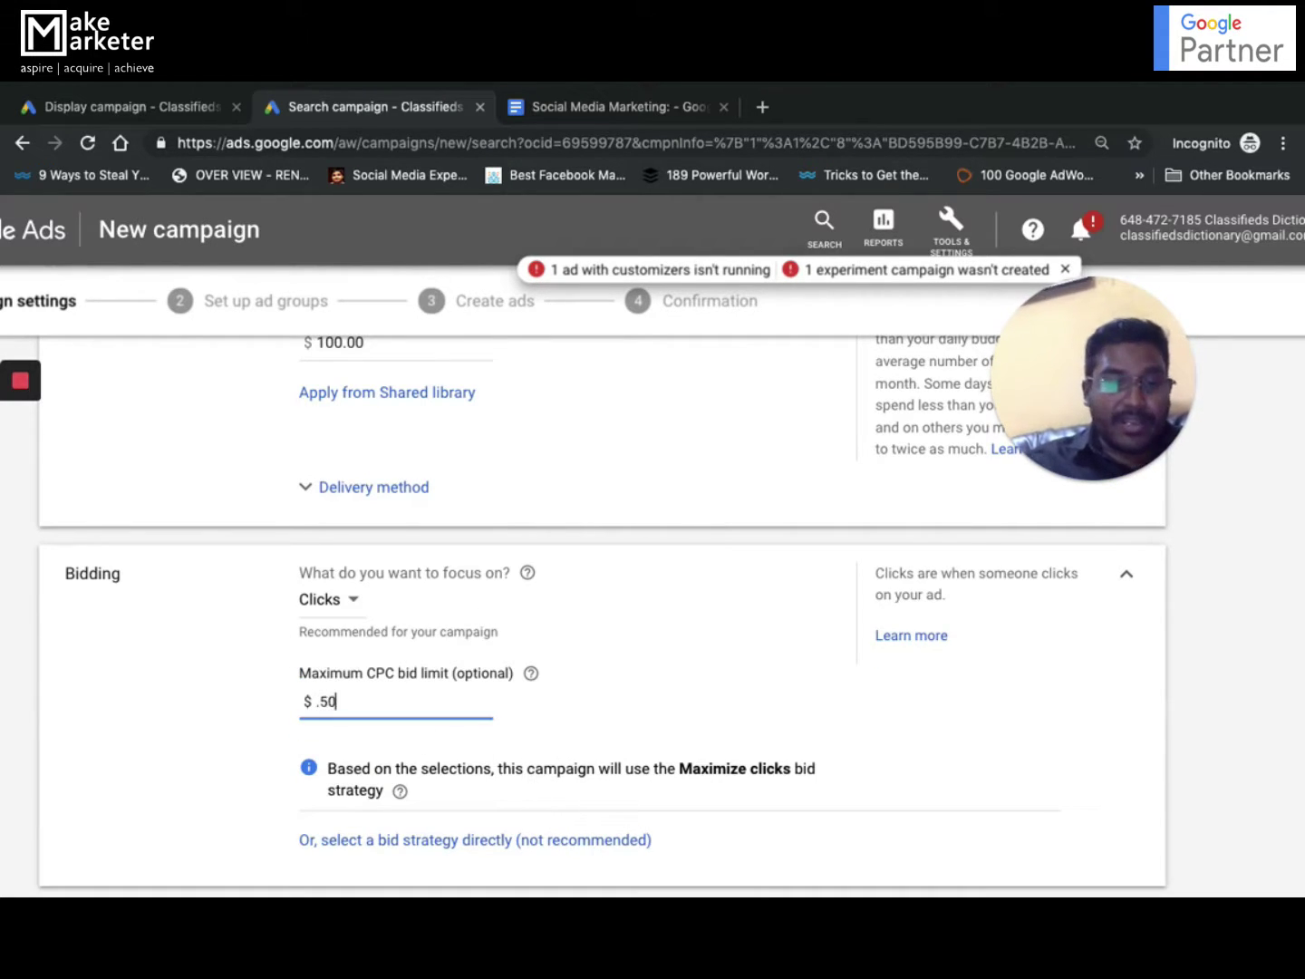
Check the conversions options in the additional campaign settings, and save the campaign settings to continue to the ad group setup.
scroll(390, 700, "down", 4)
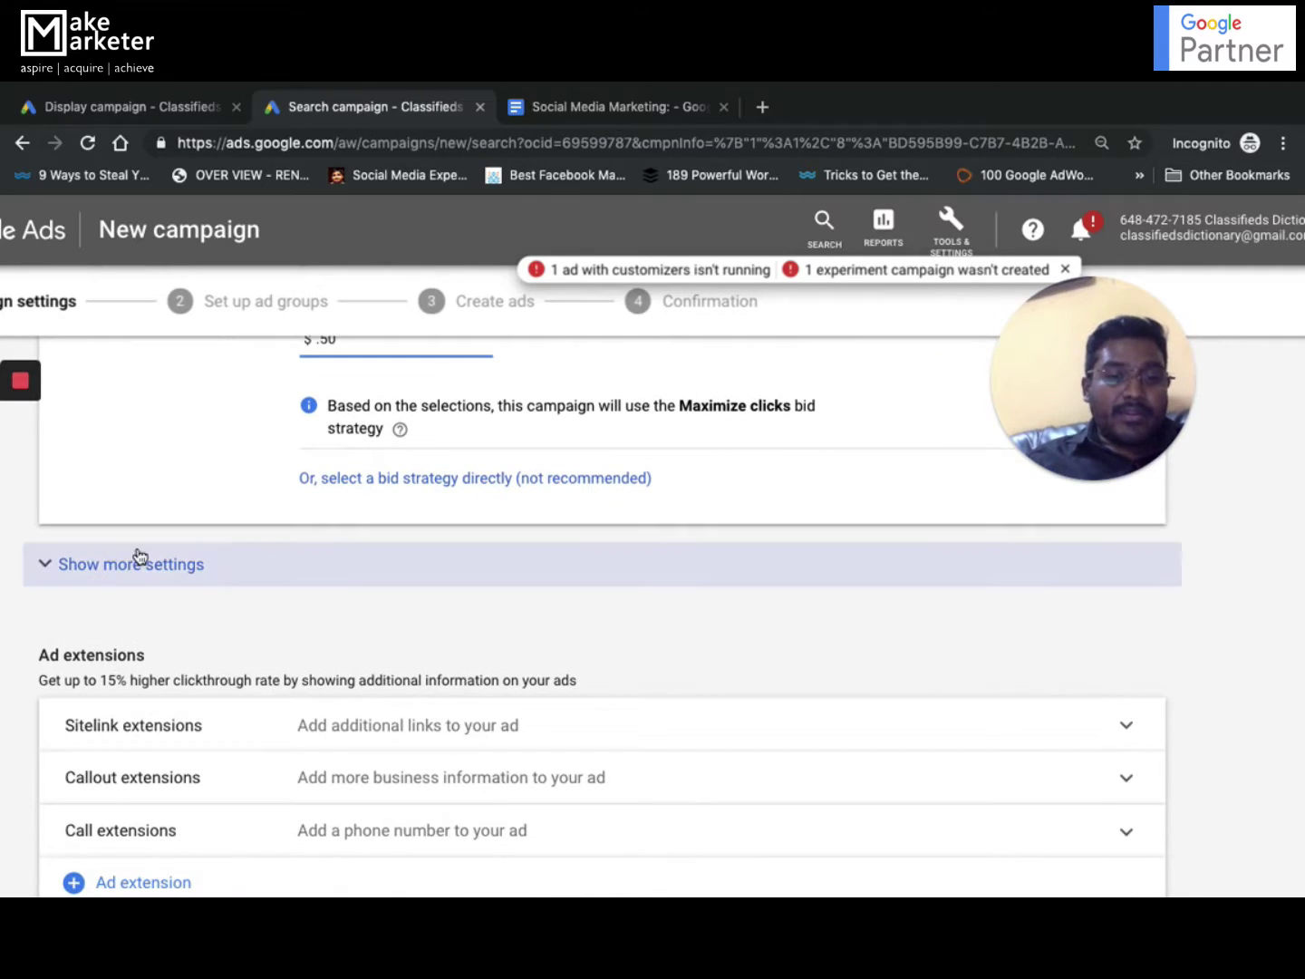
left_click(134, 568)
scroll(406, 642, "down", 3)
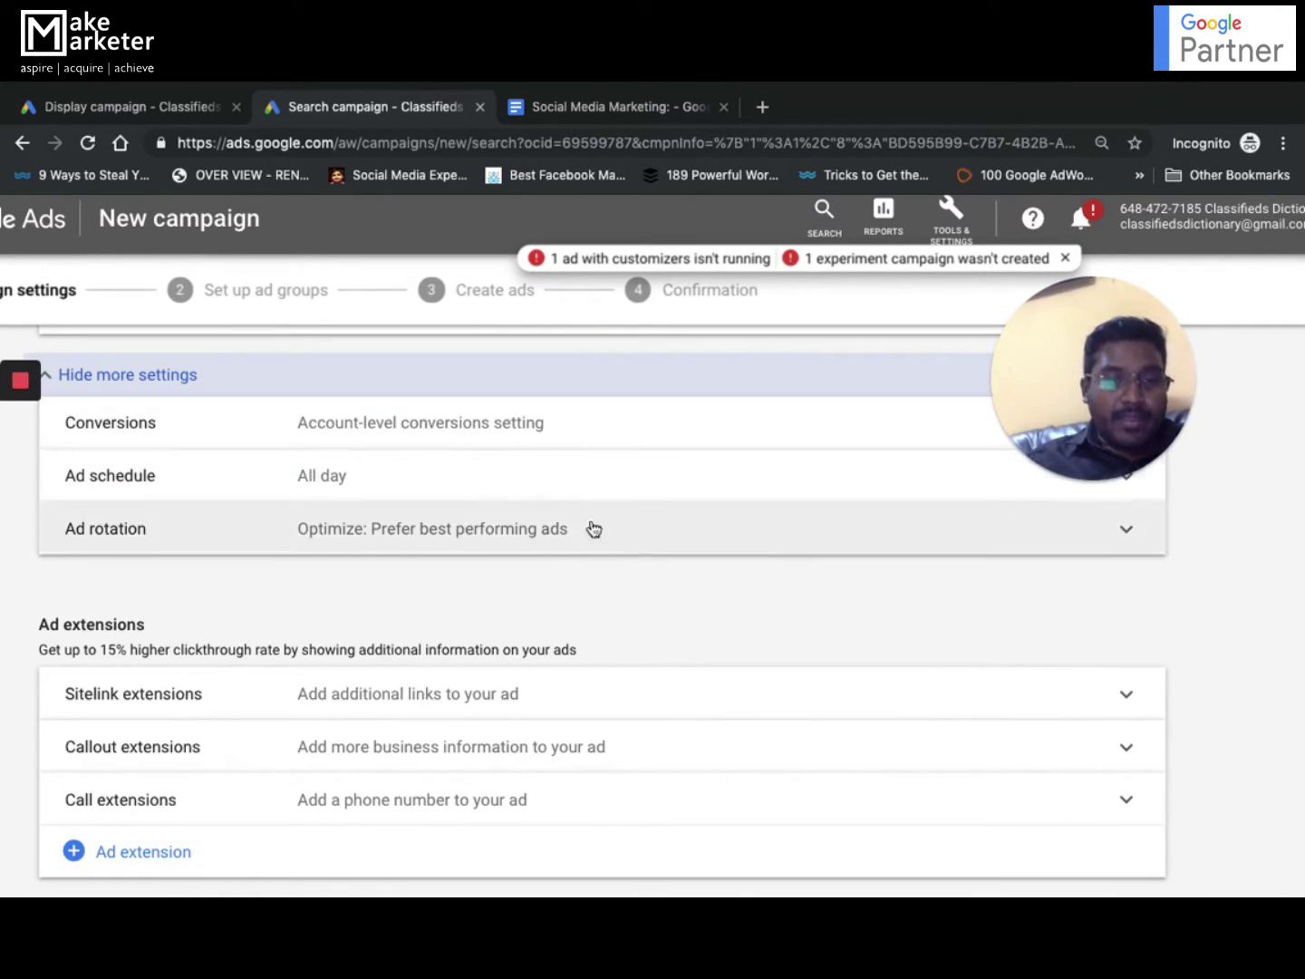
left_click(601, 437)
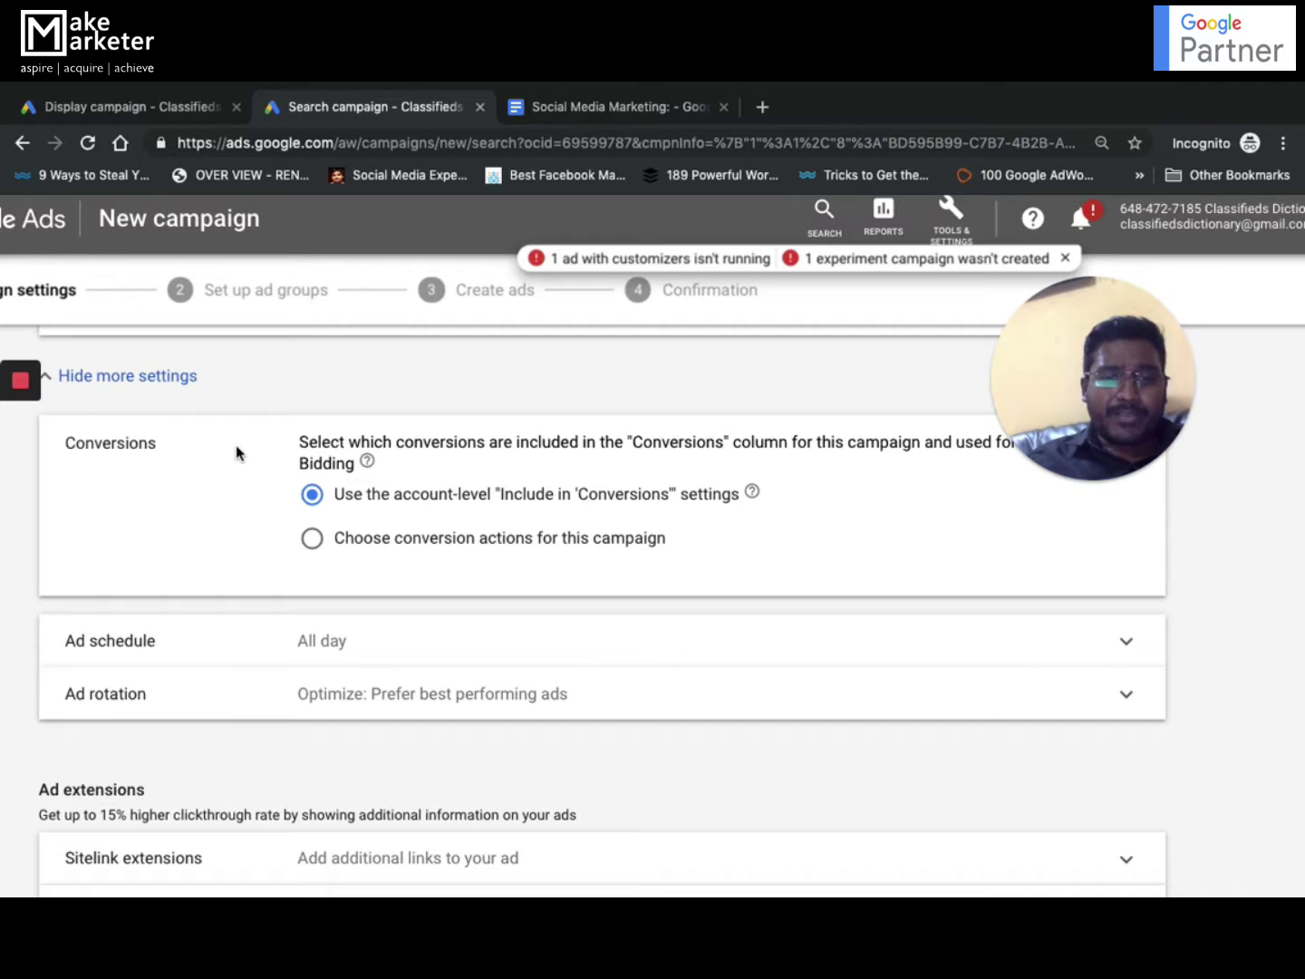
left_click_drag(1073, 401, 1045, 349)
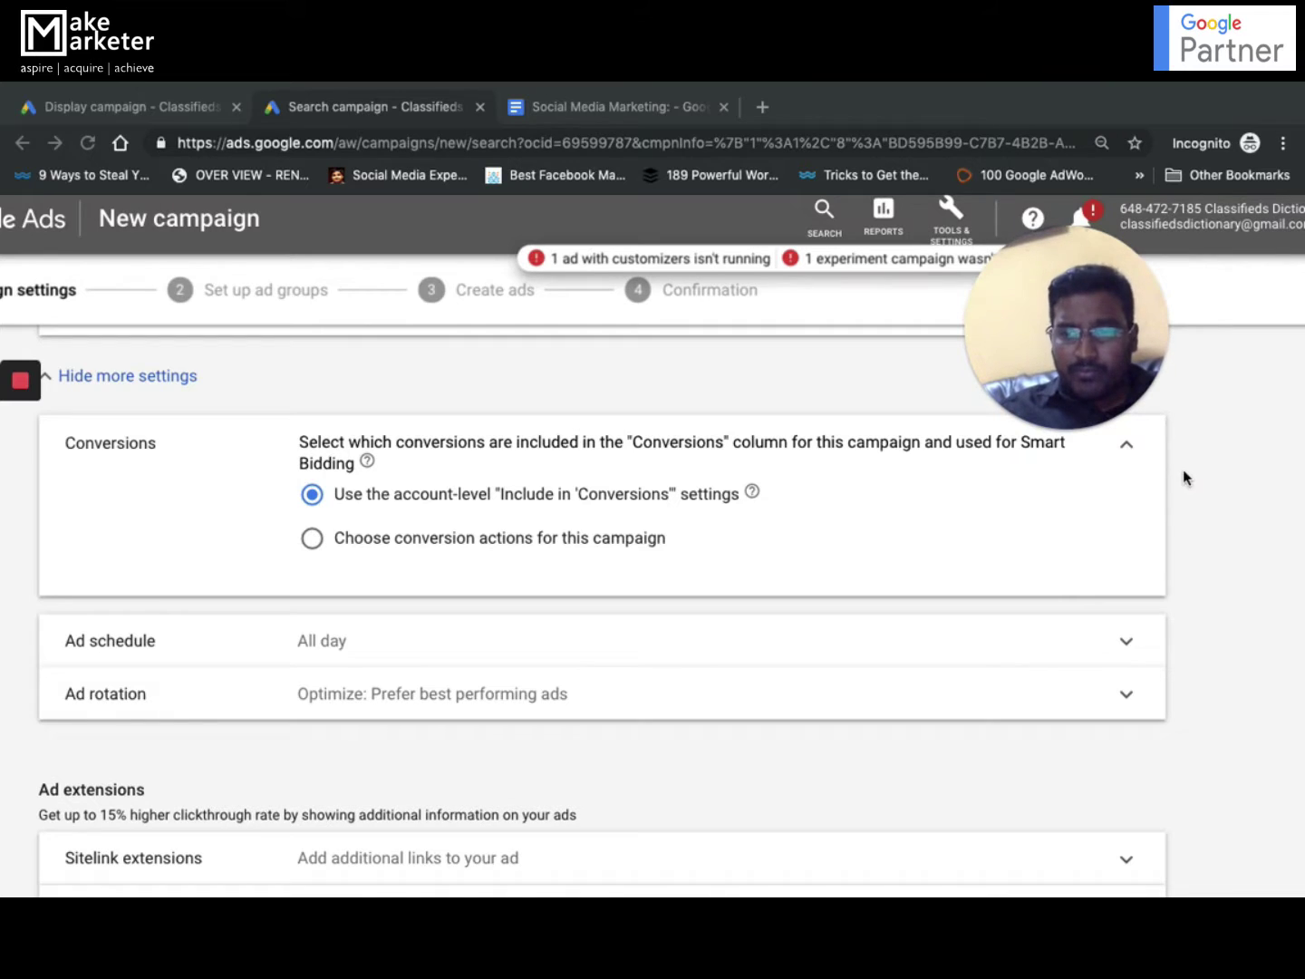
scroll(1159, 691, "down", 3)
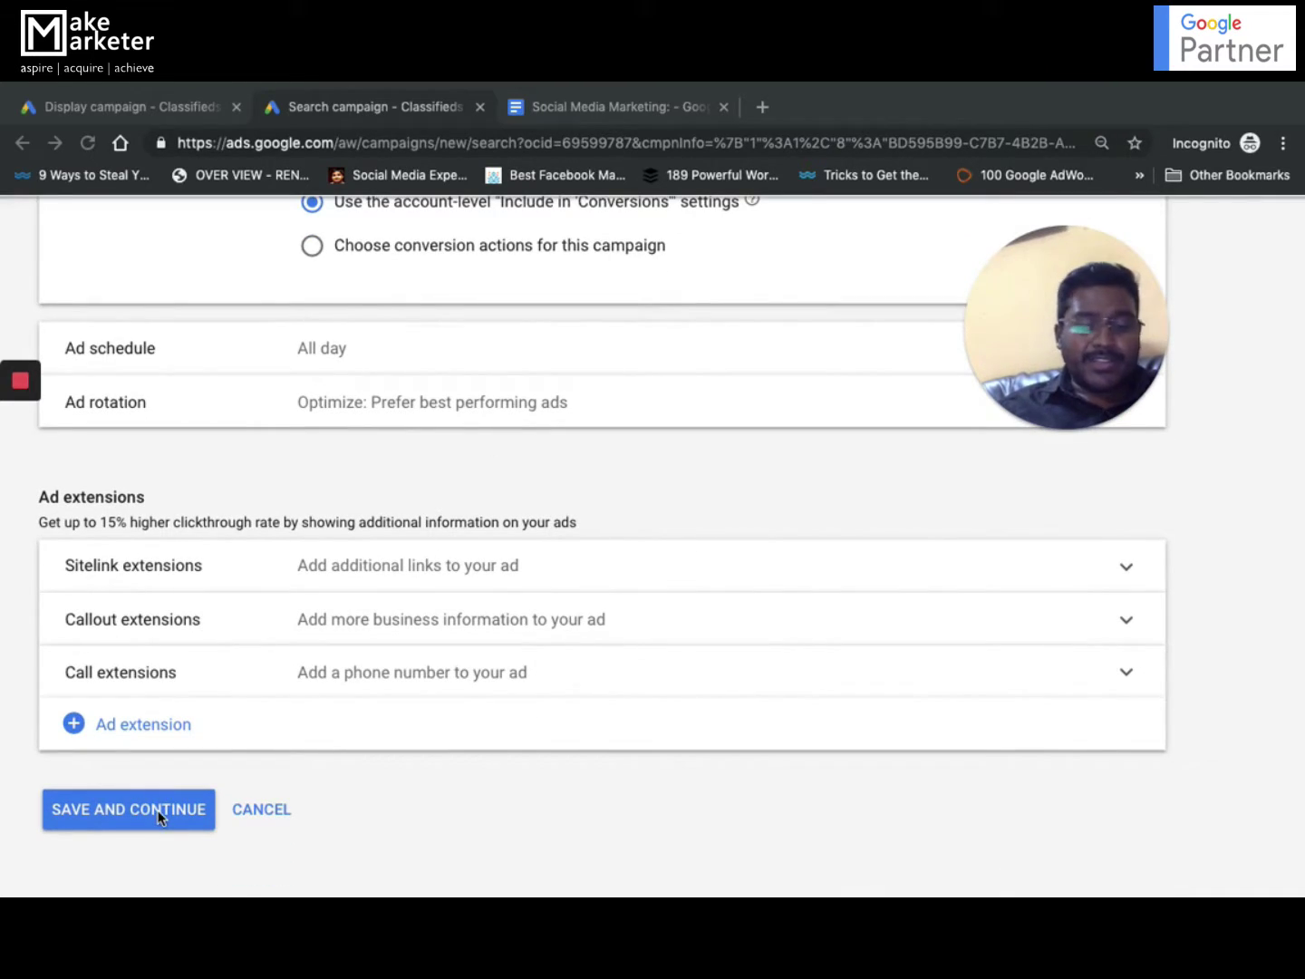
left_click(160, 816)
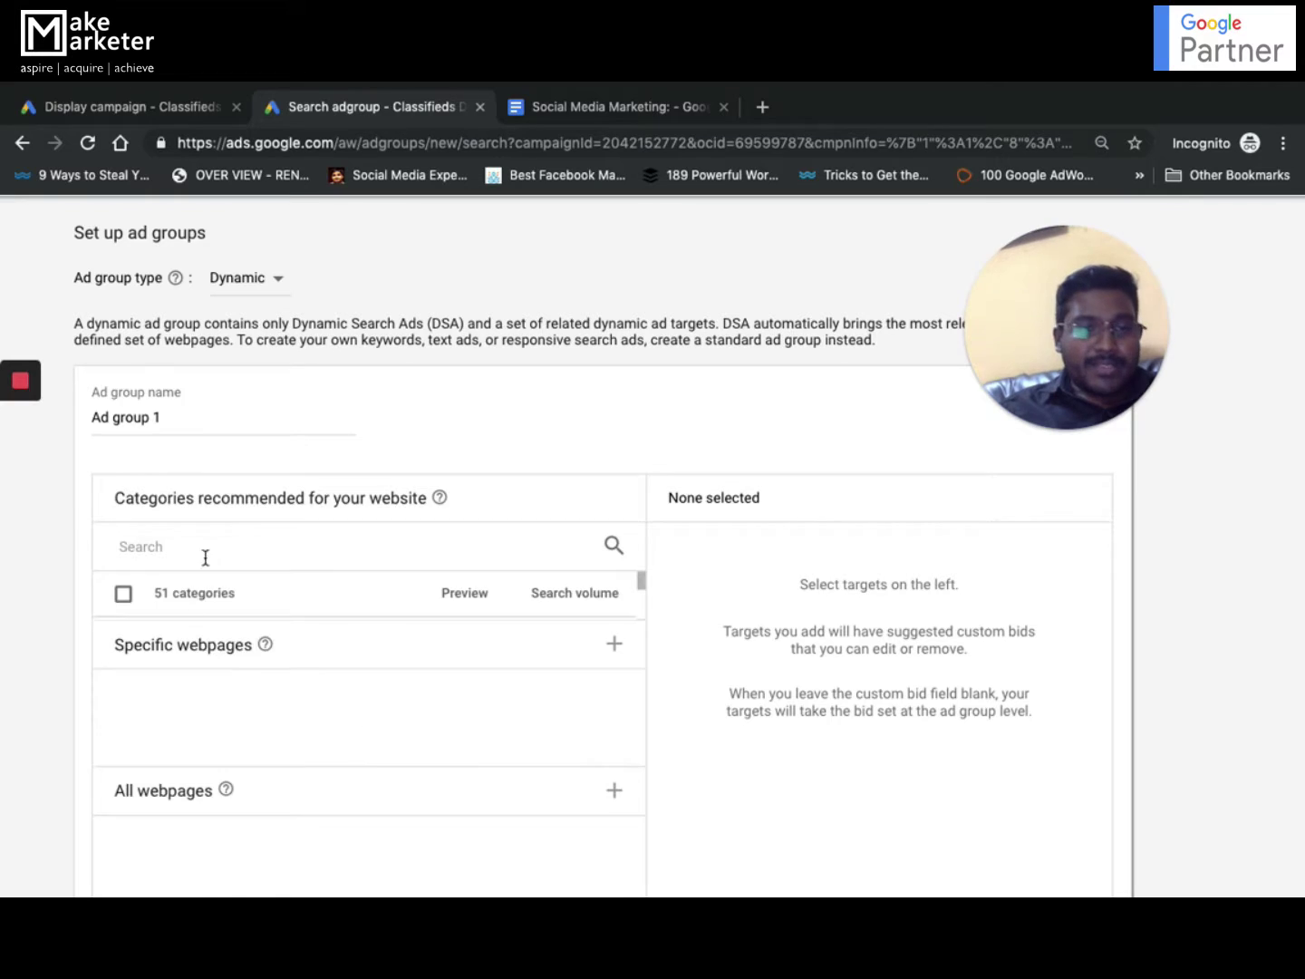
Examine the dynamic ad group description and the categories recommended for the website.
scroll(273, 712, "down", 1)
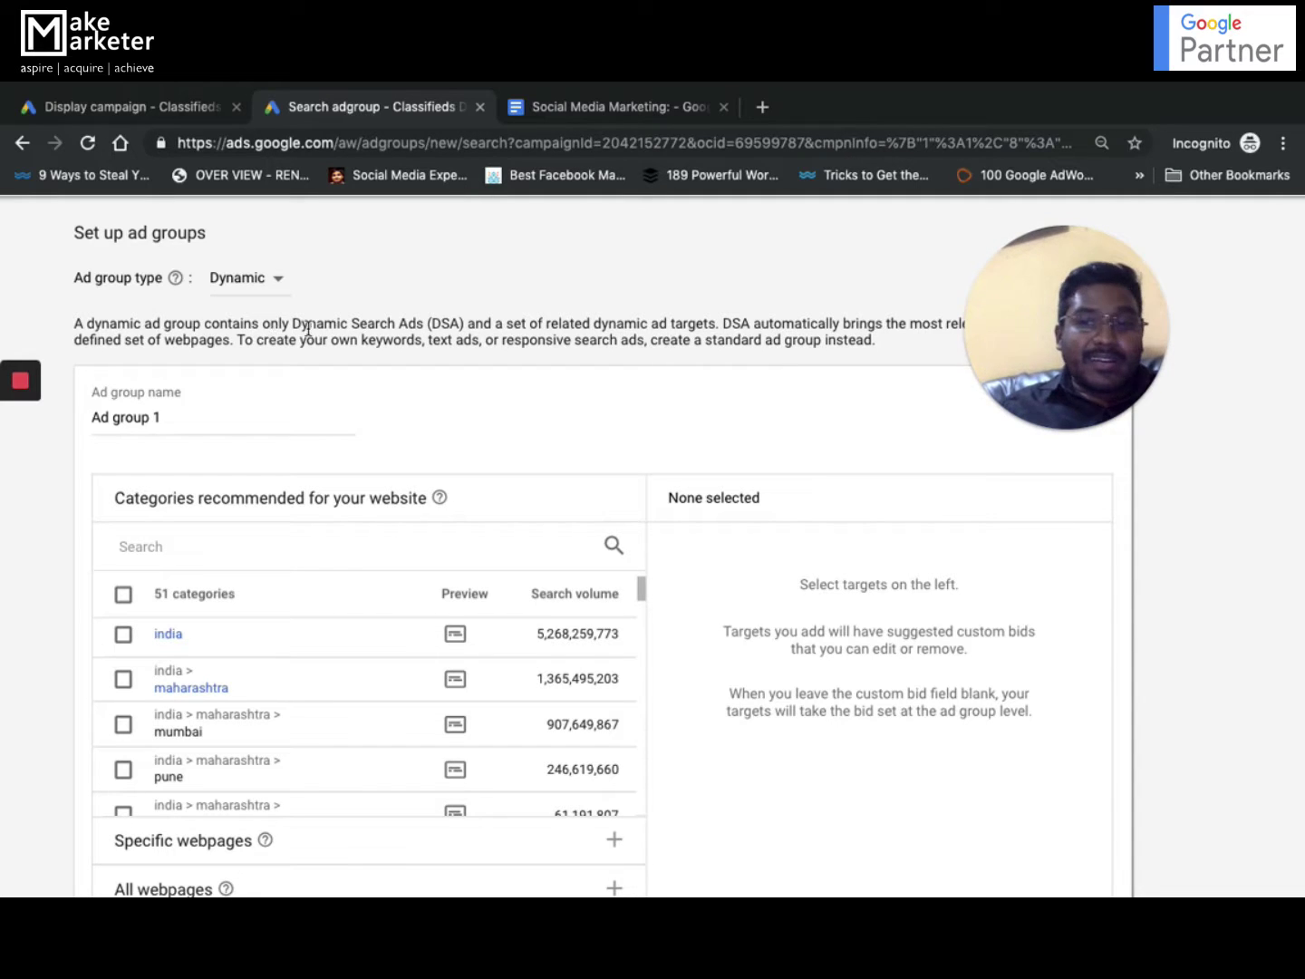
mouse_move(1091, 296)
left_click_drag(1091, 294, 1152, 476)
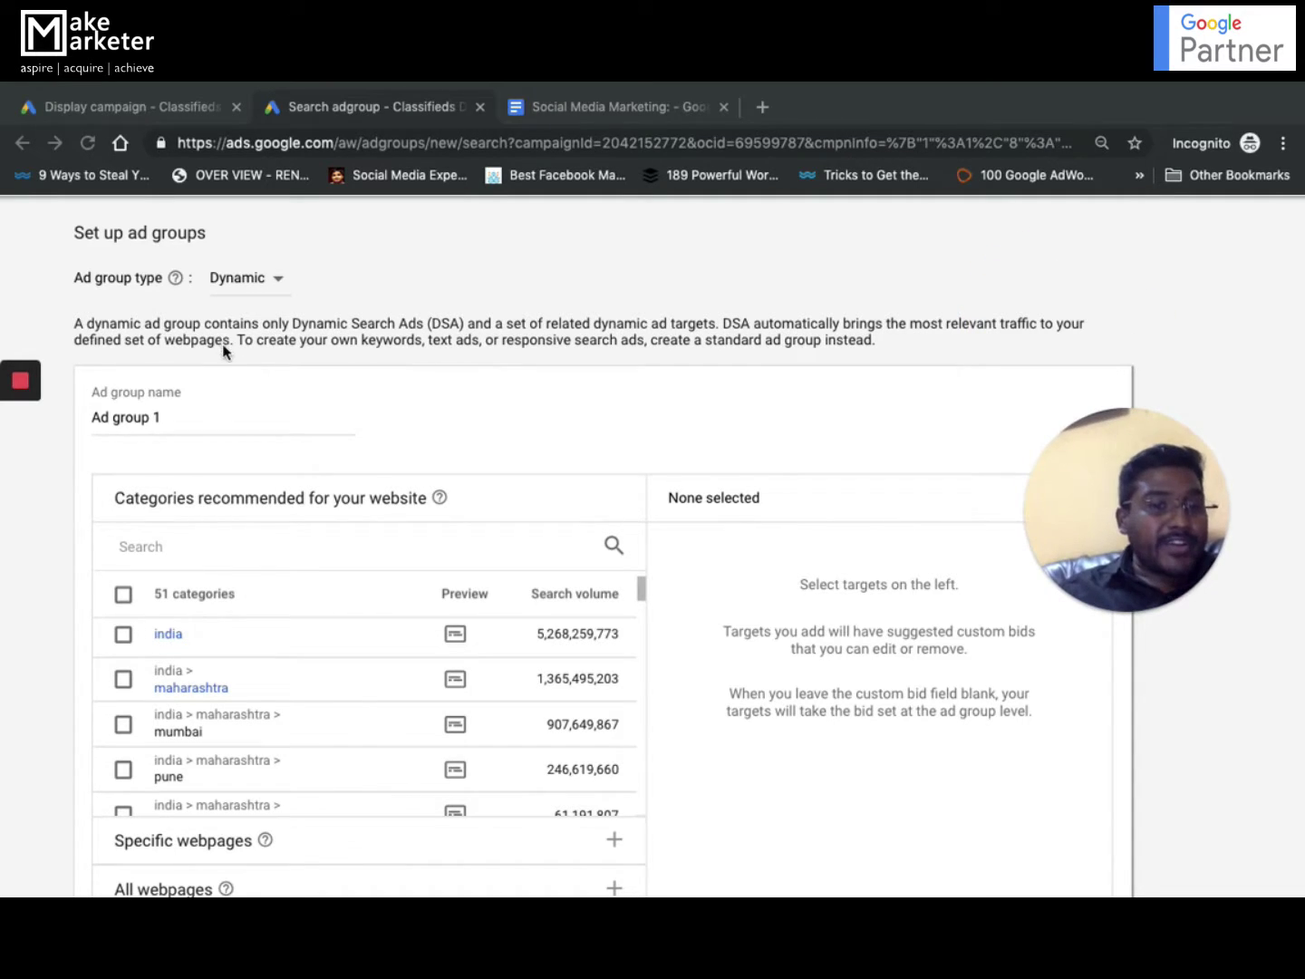
scroll(437, 452, "down", 1)
scroll(437, 451, "down", 2)
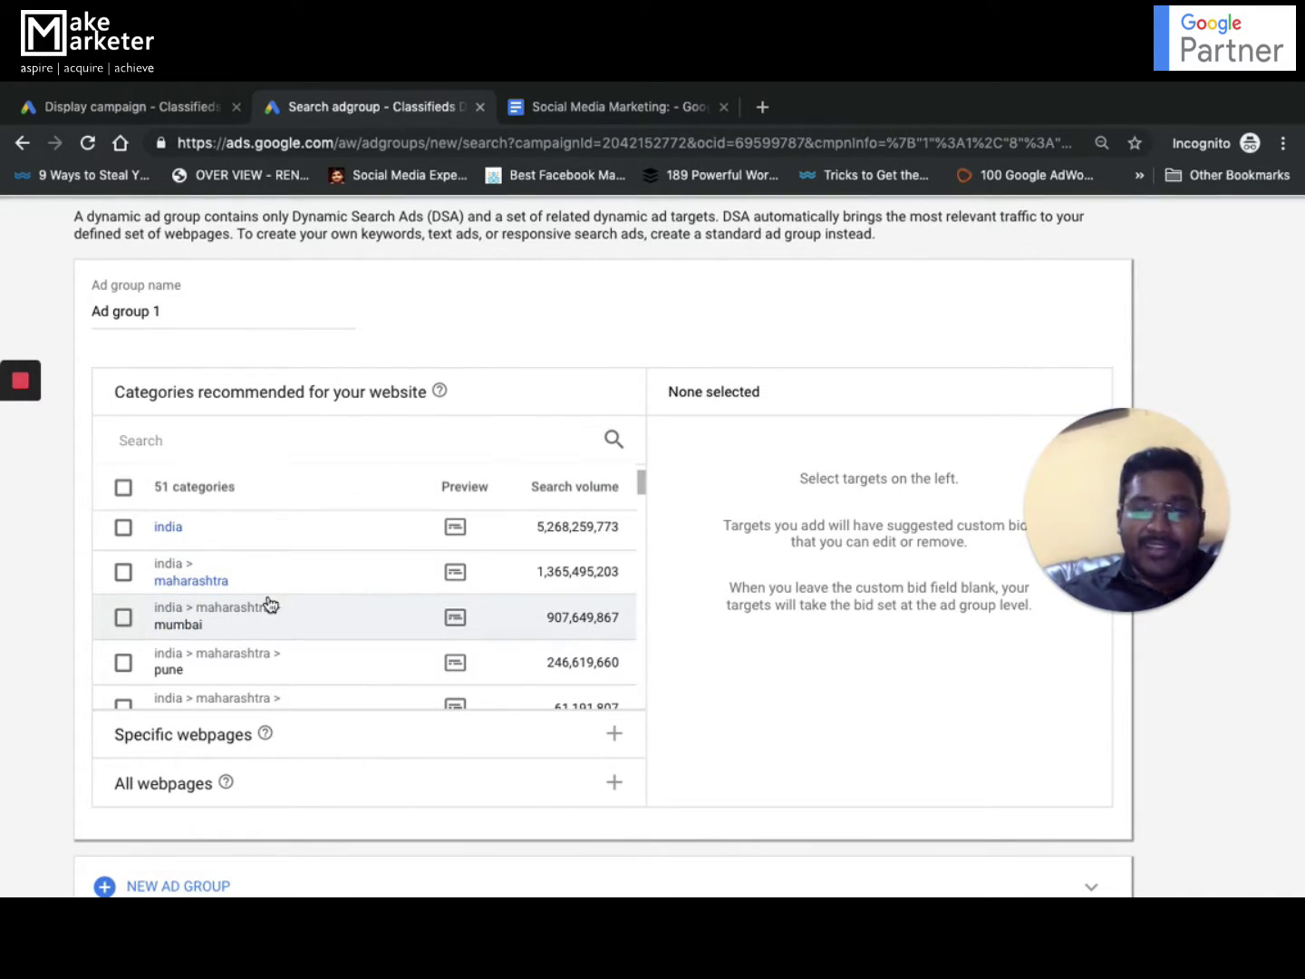
scroll(315, 618, "down", 3)
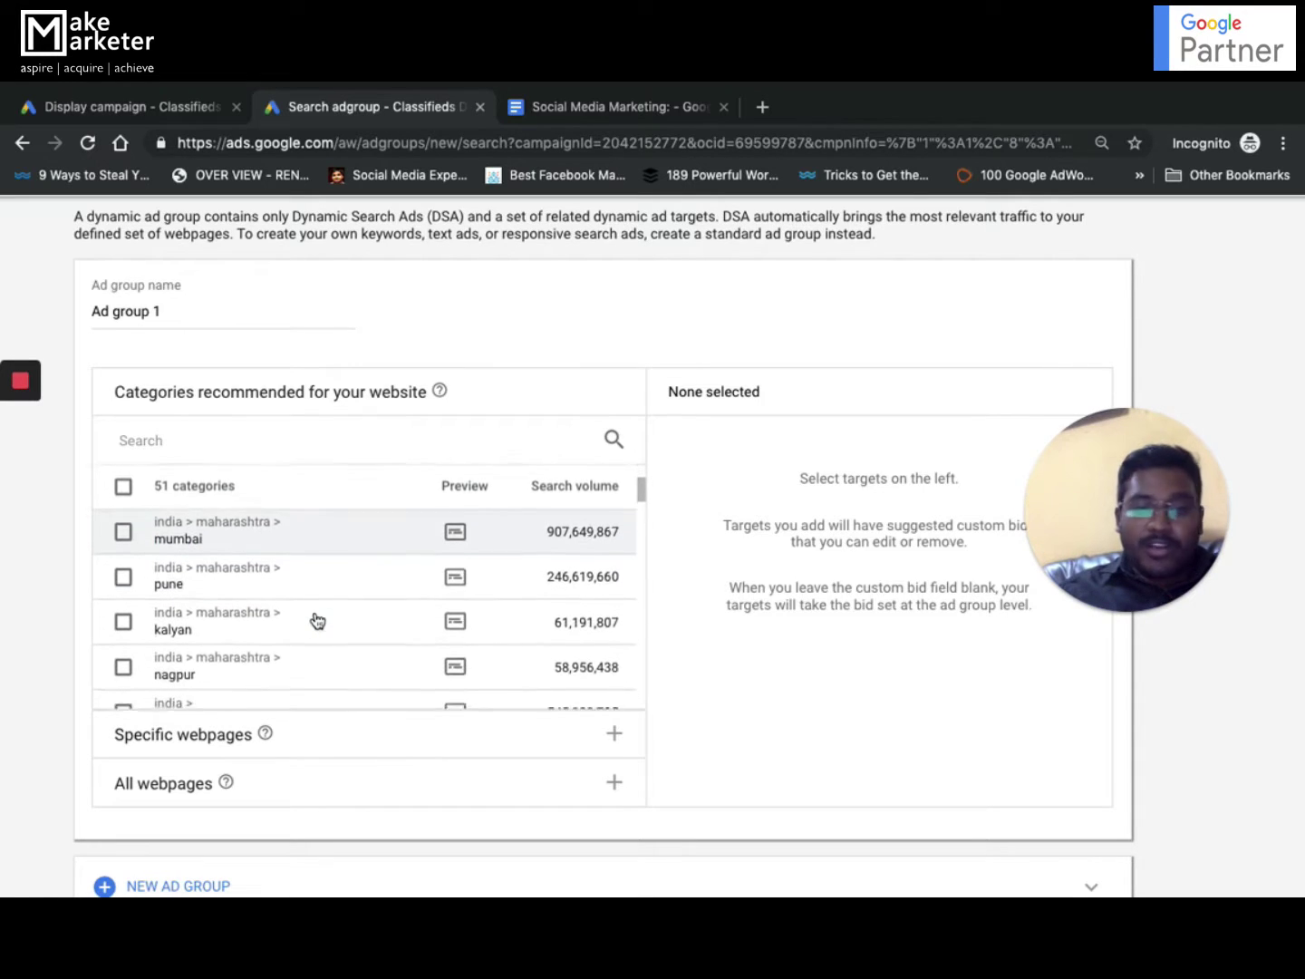
scroll(314, 617, "down", 4)
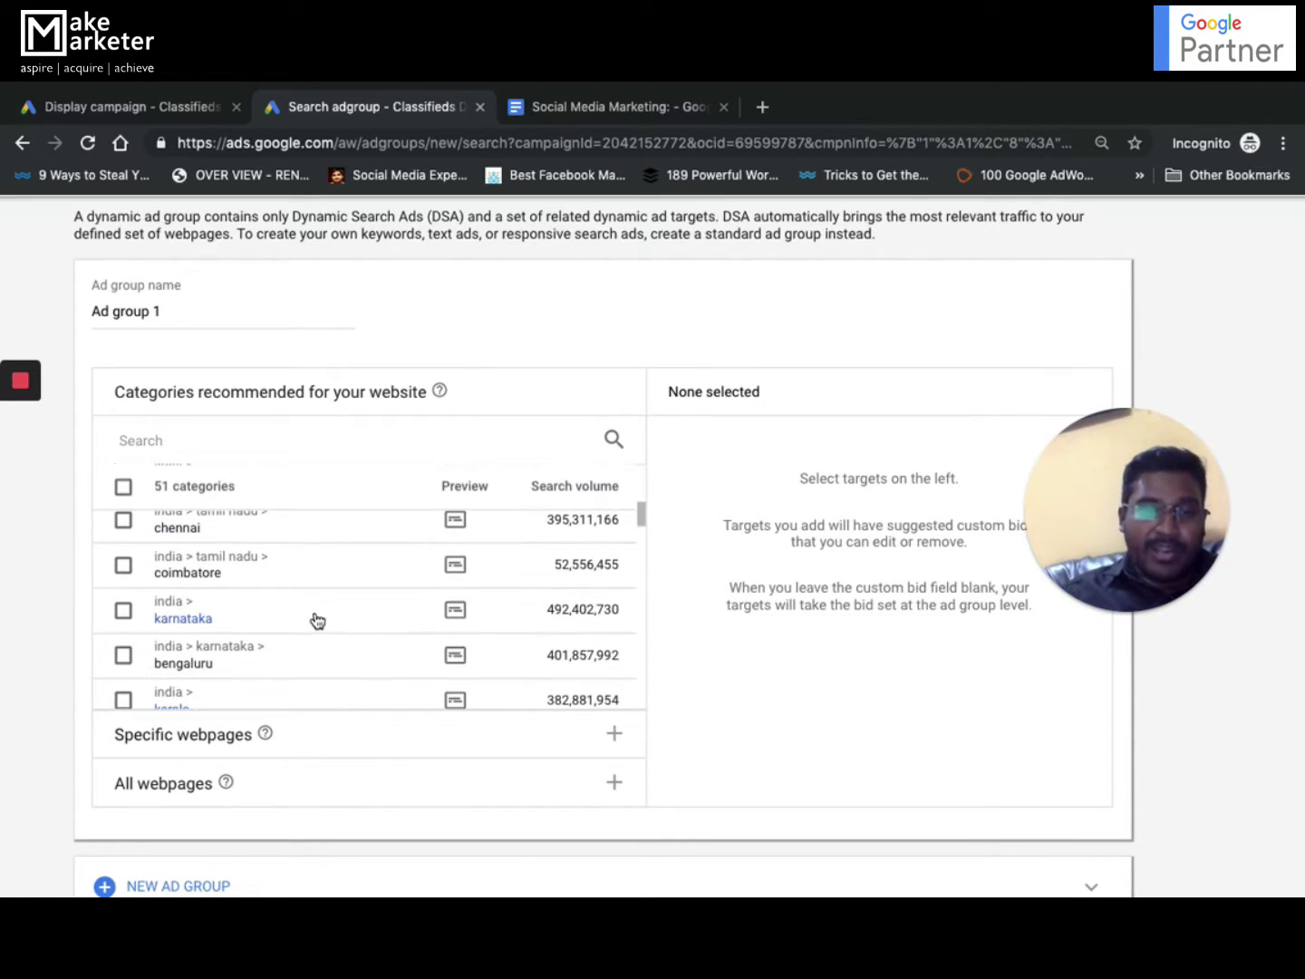
Try the coimbatore category under india > tamil nadu as a dynamic ad target, and deselect it.
left_click(132, 564)
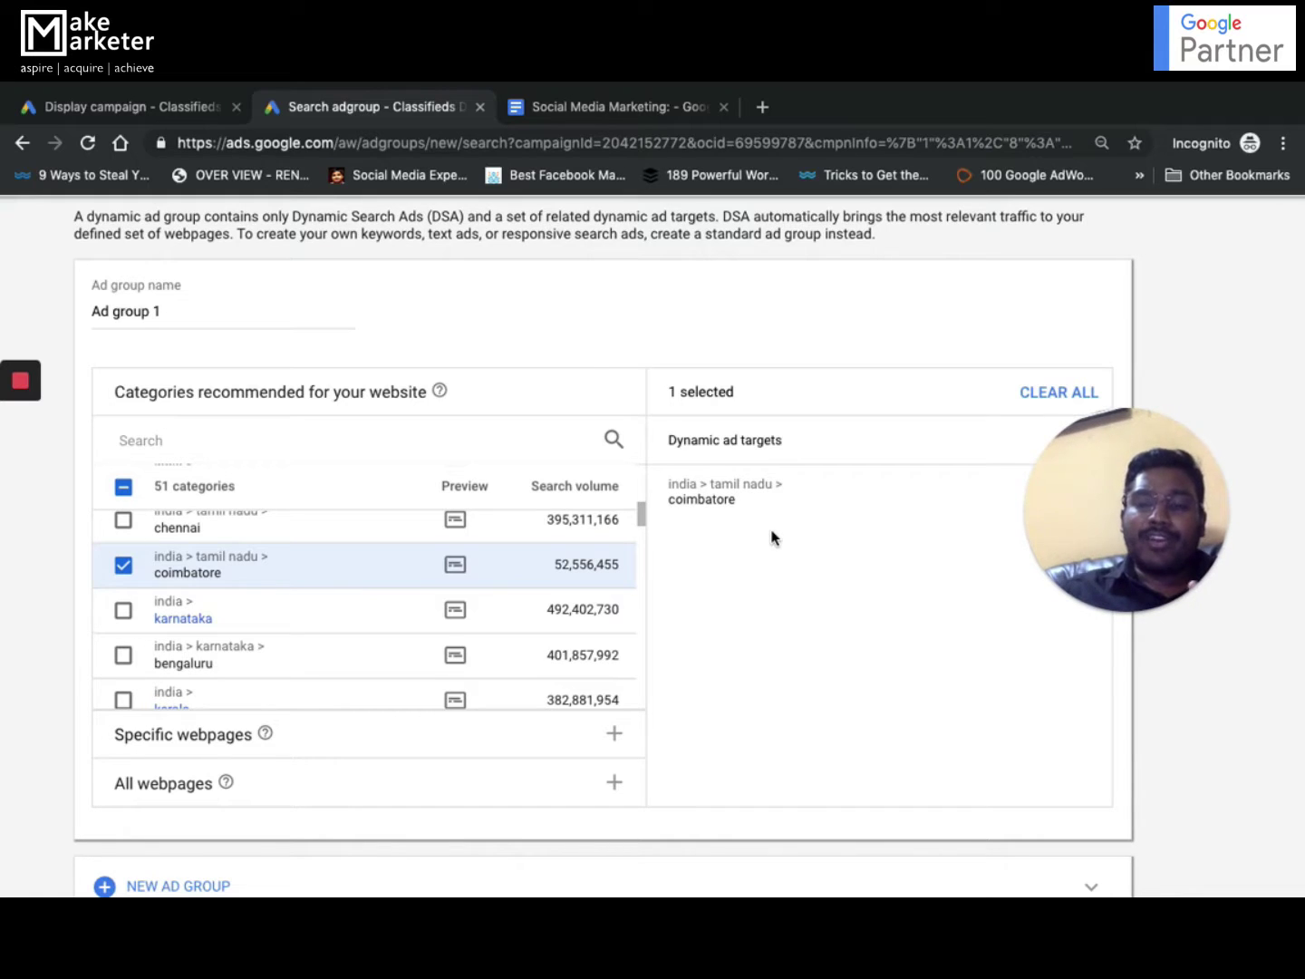
left_click(113, 568)
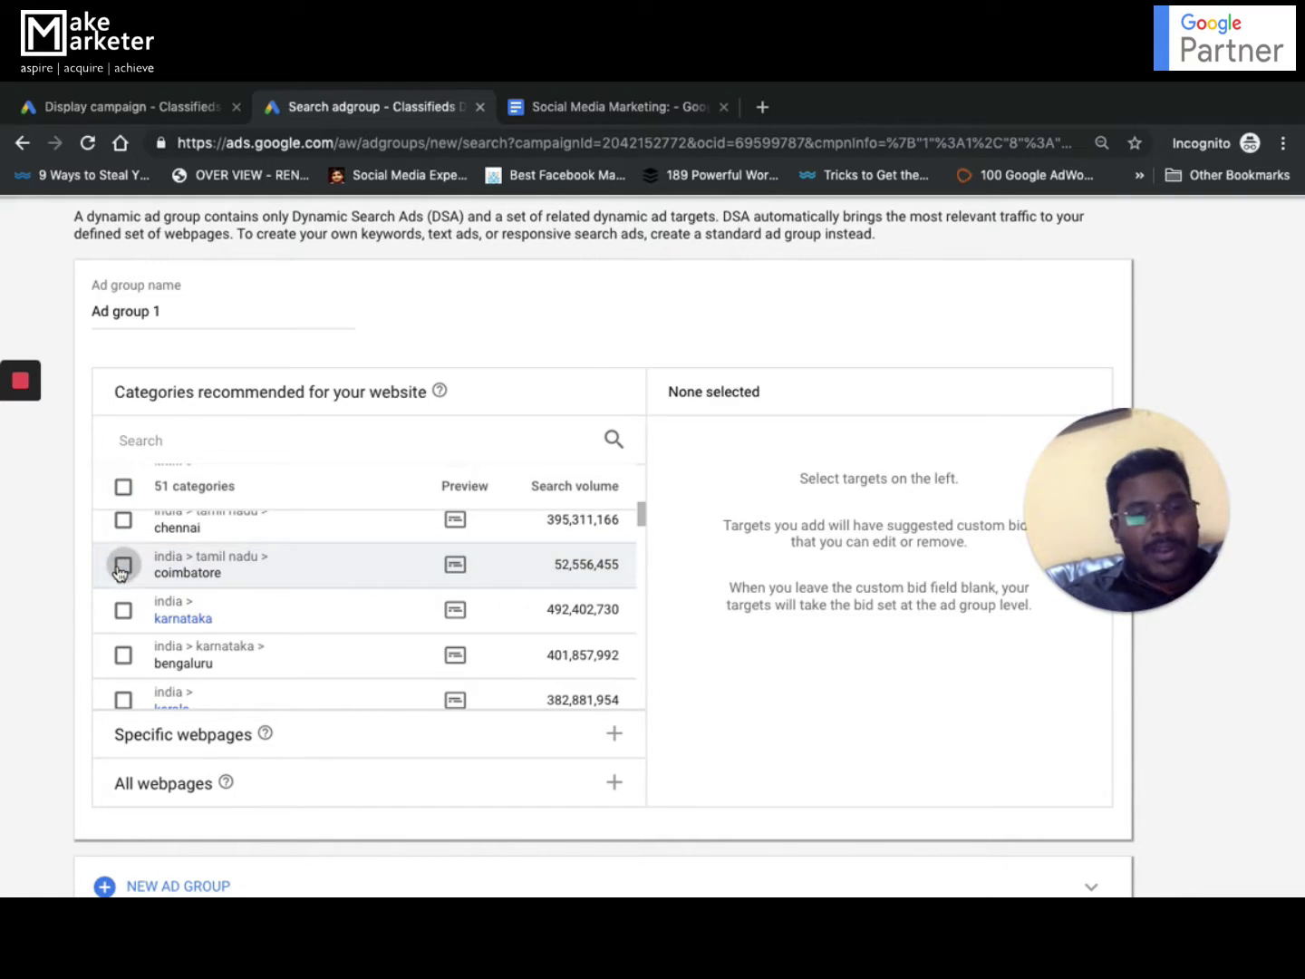
scroll(239, 648, "down", 1)
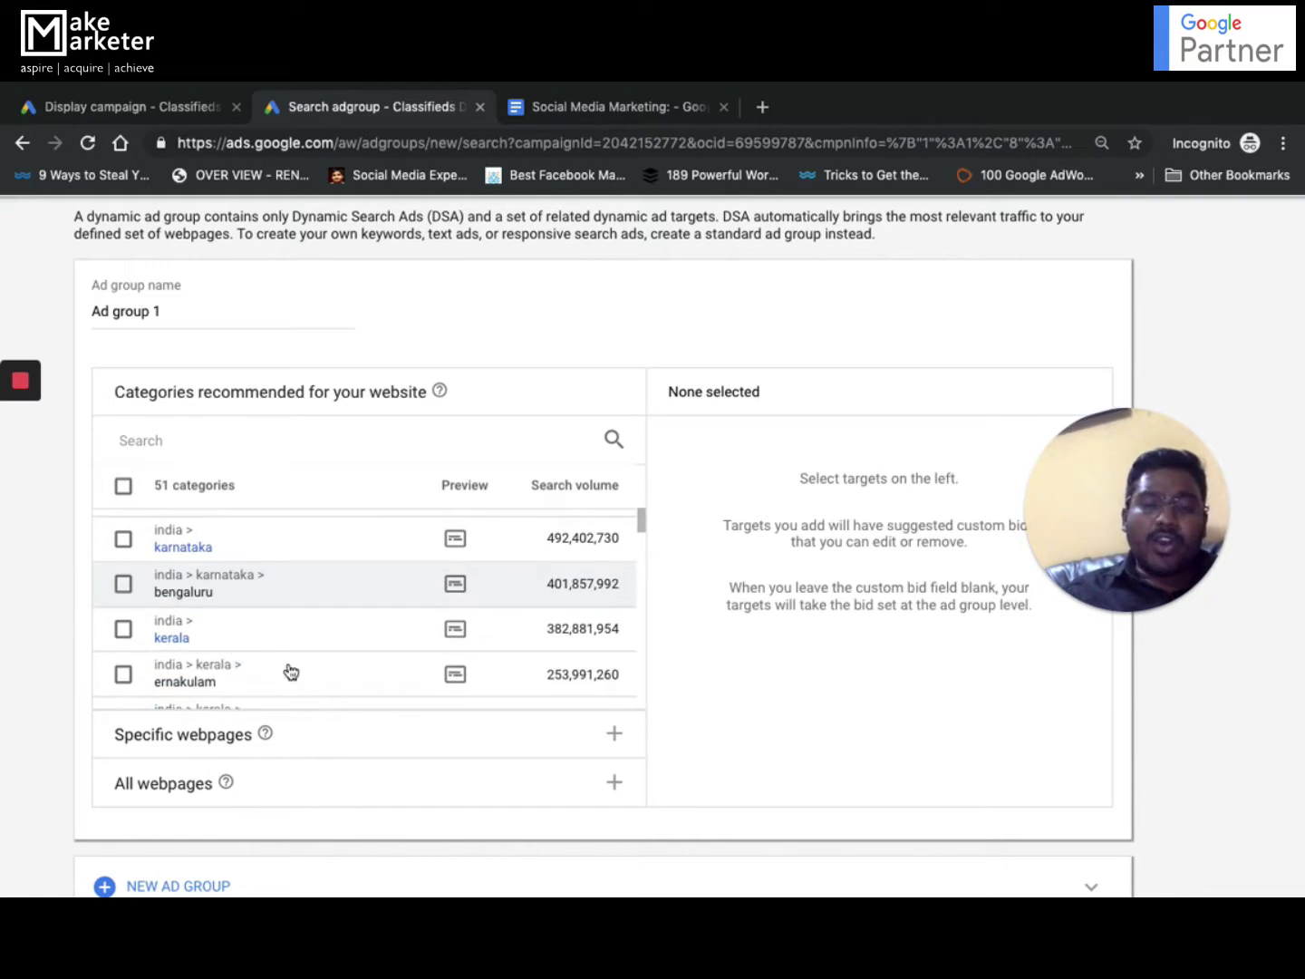
Compare the ad group's targeting options for specific webpages, all webpages and recommended categories.
left_click(296, 740)
scroll(308, 652, "down", 2)
left_click(288, 523)
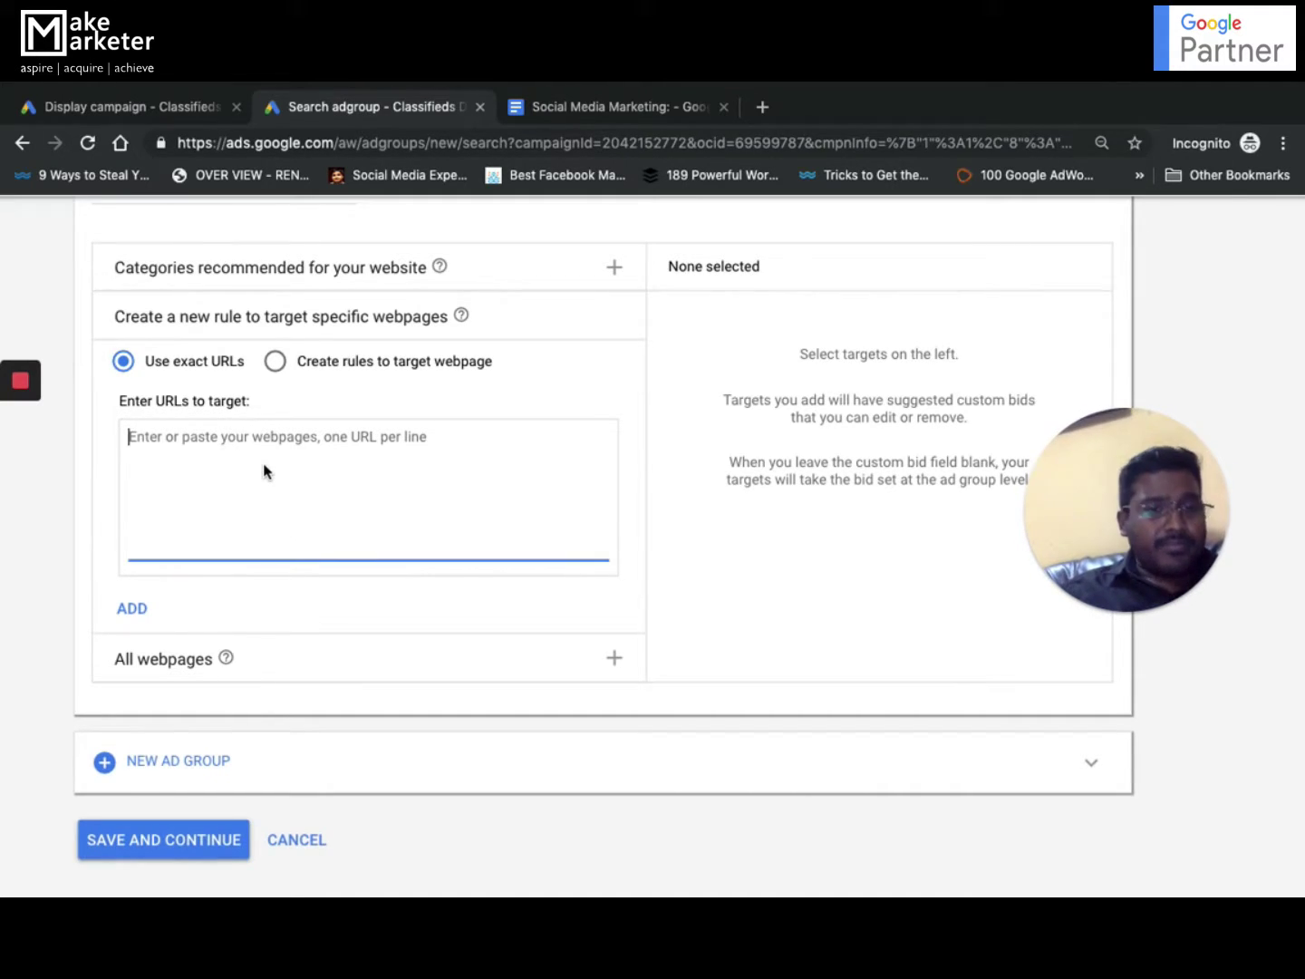
left_click(272, 671)
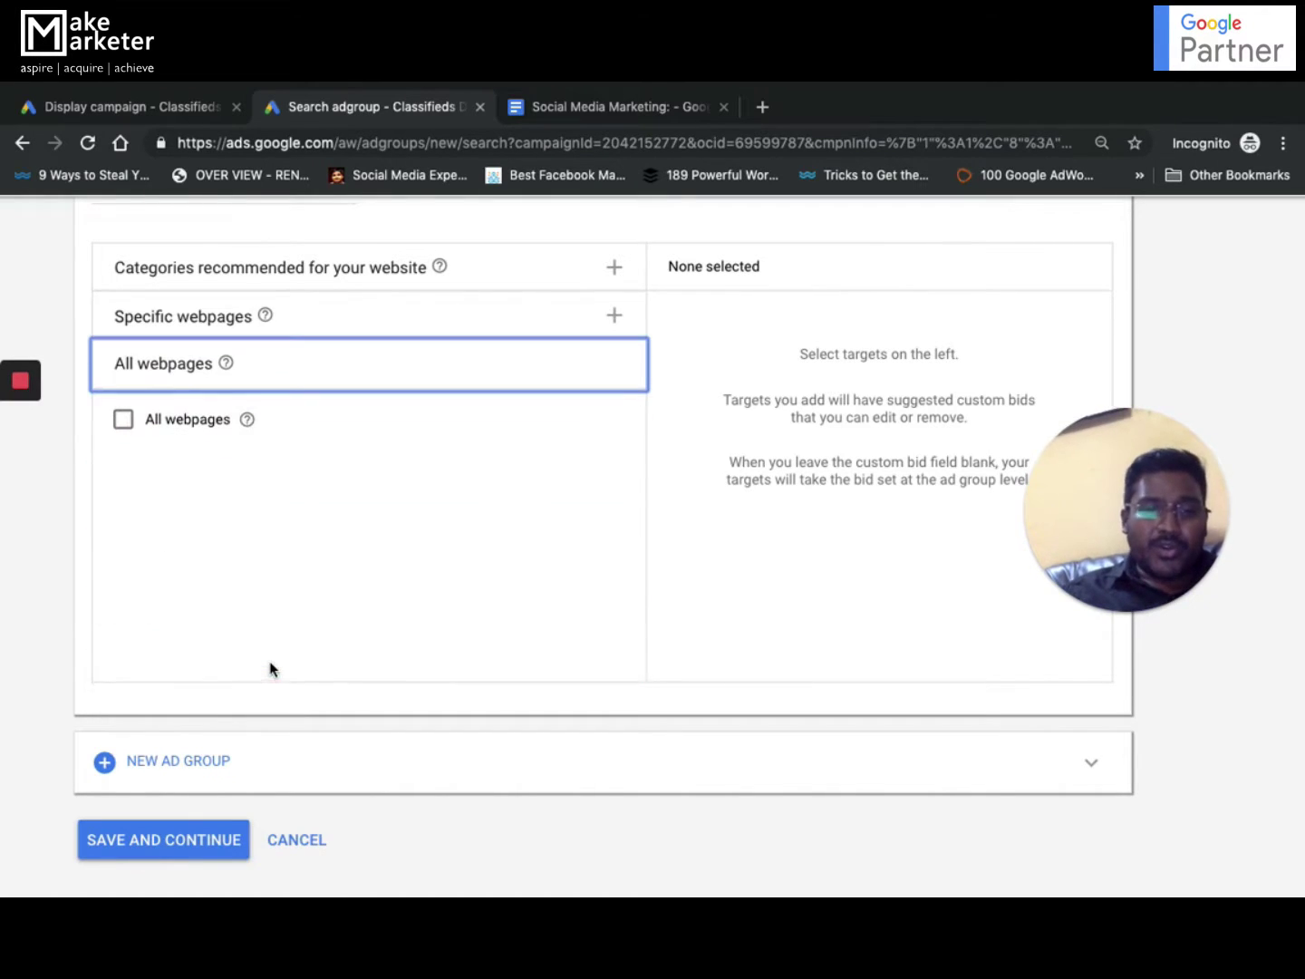
left_click(387, 319)
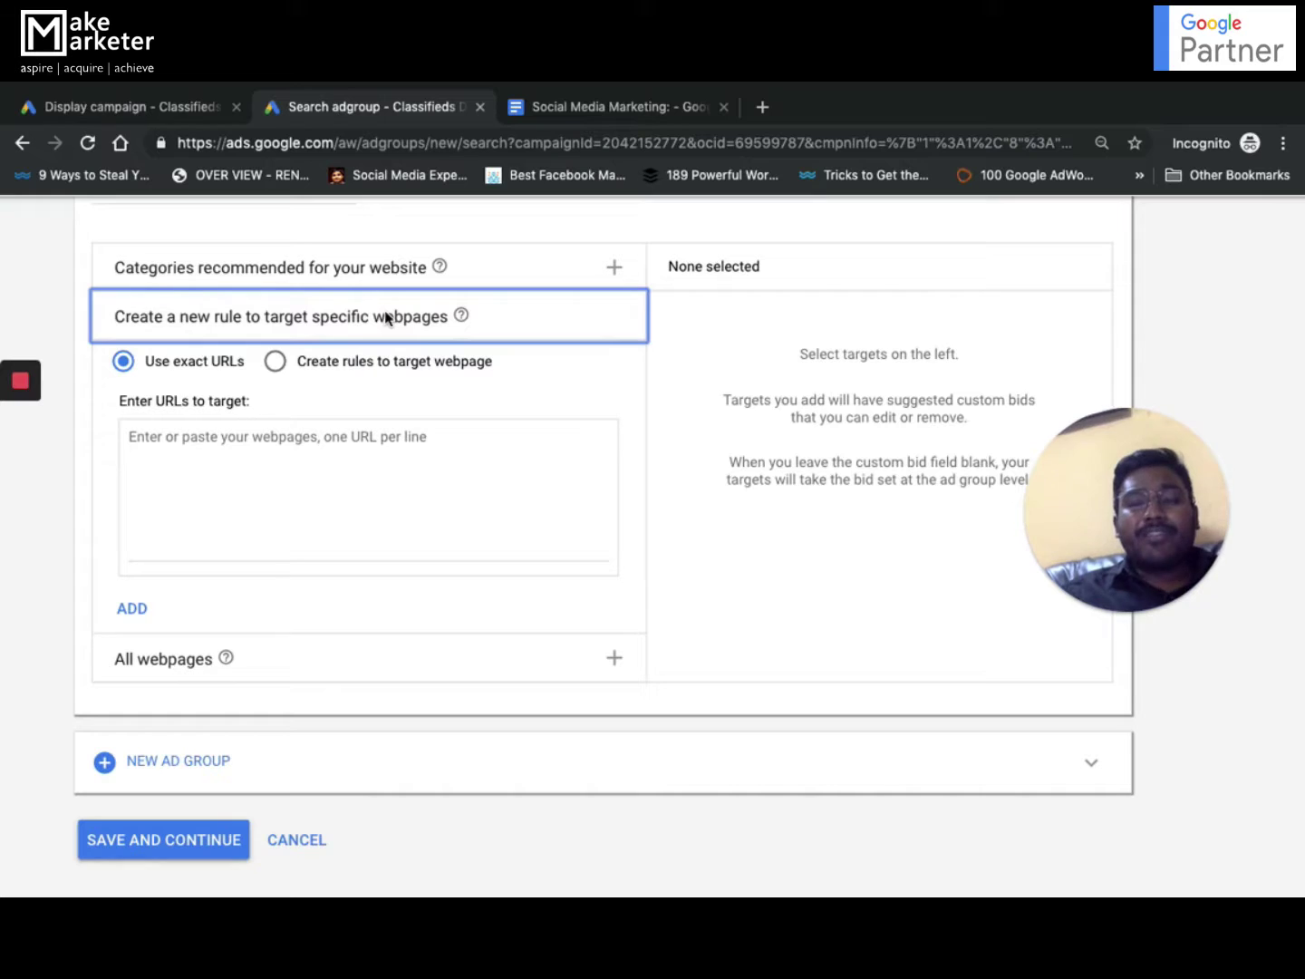
left_click(276, 363)
left_click(315, 279)
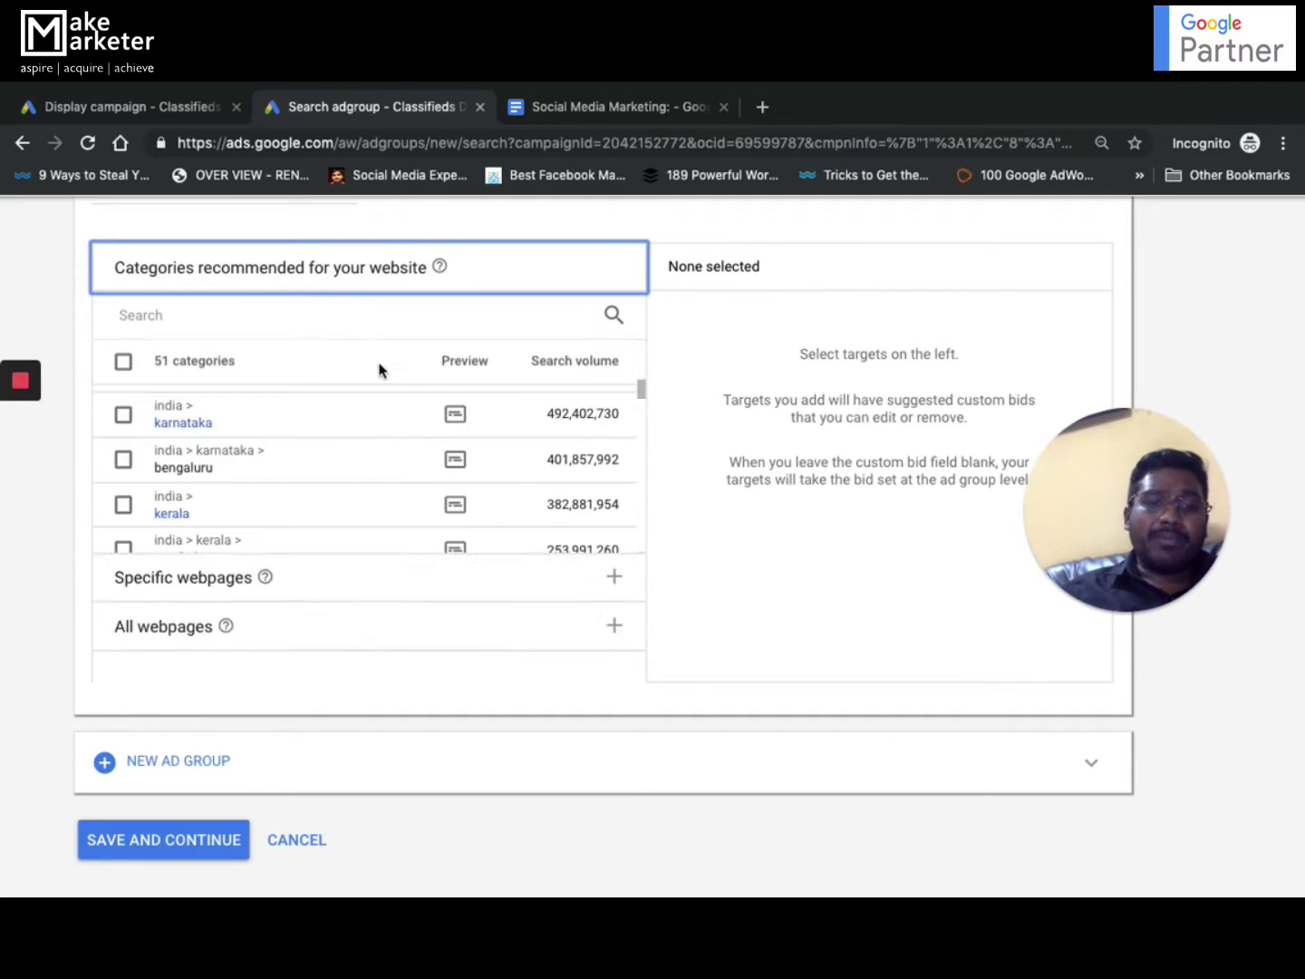
scroll(329, 495, "down", 10)
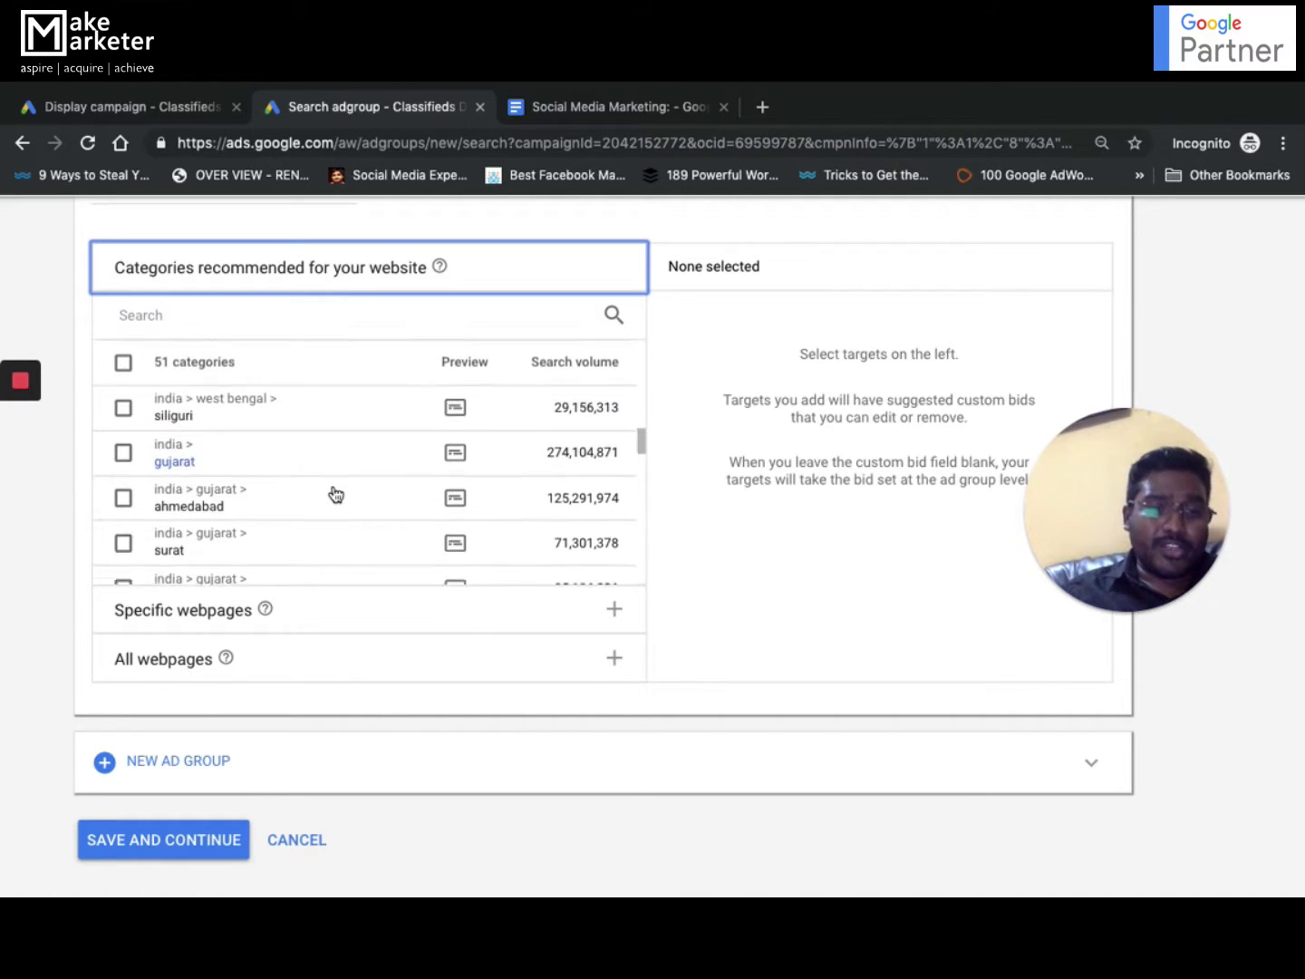
scroll(336, 494, "down", 1)
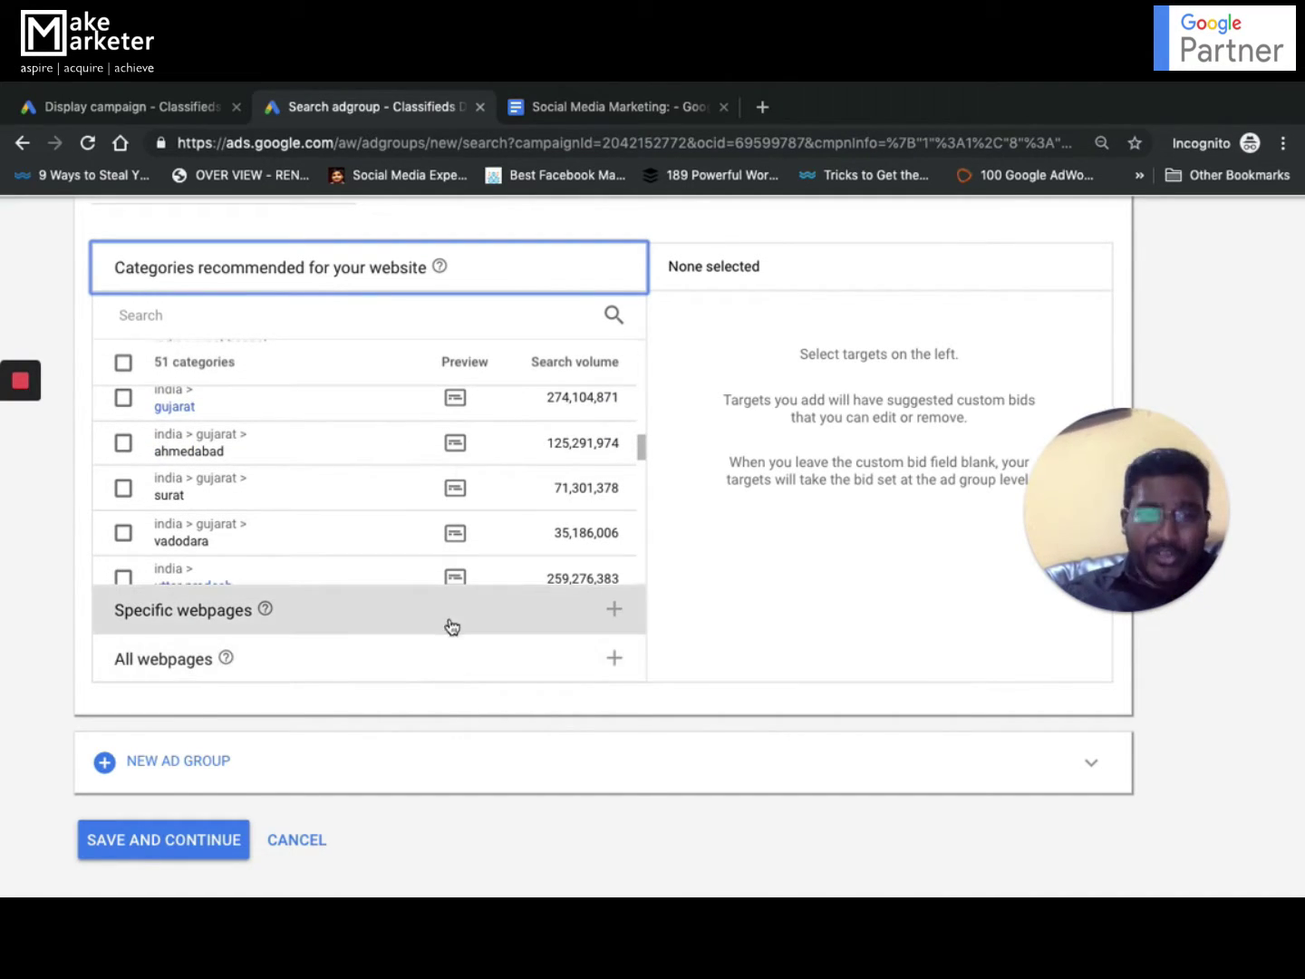
Target all webpages of the website in Ad group 1, and save the ad group to continue to ad creation.
left_click(364, 665)
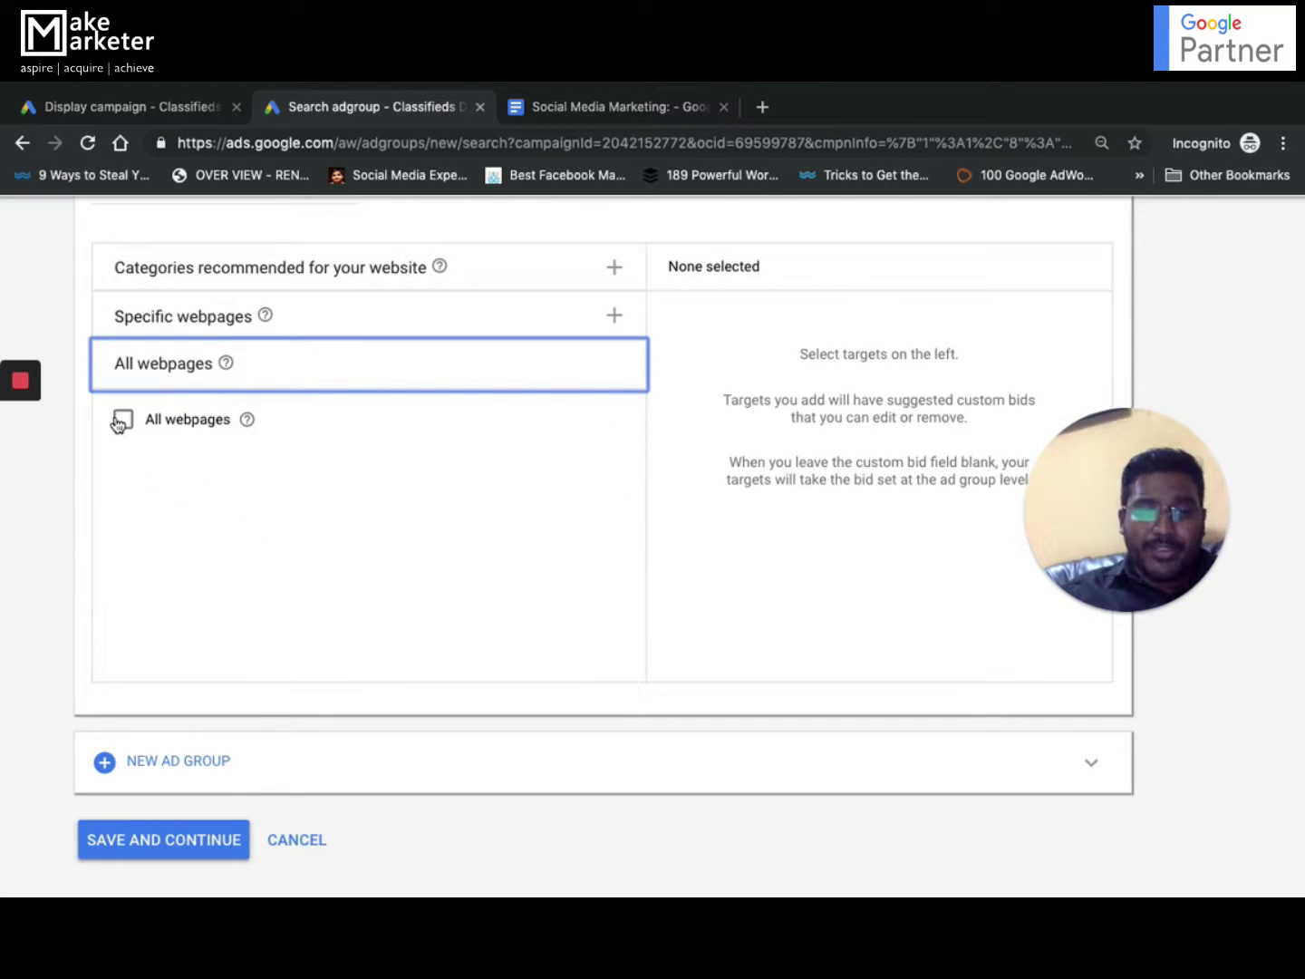
left_click(124, 421)
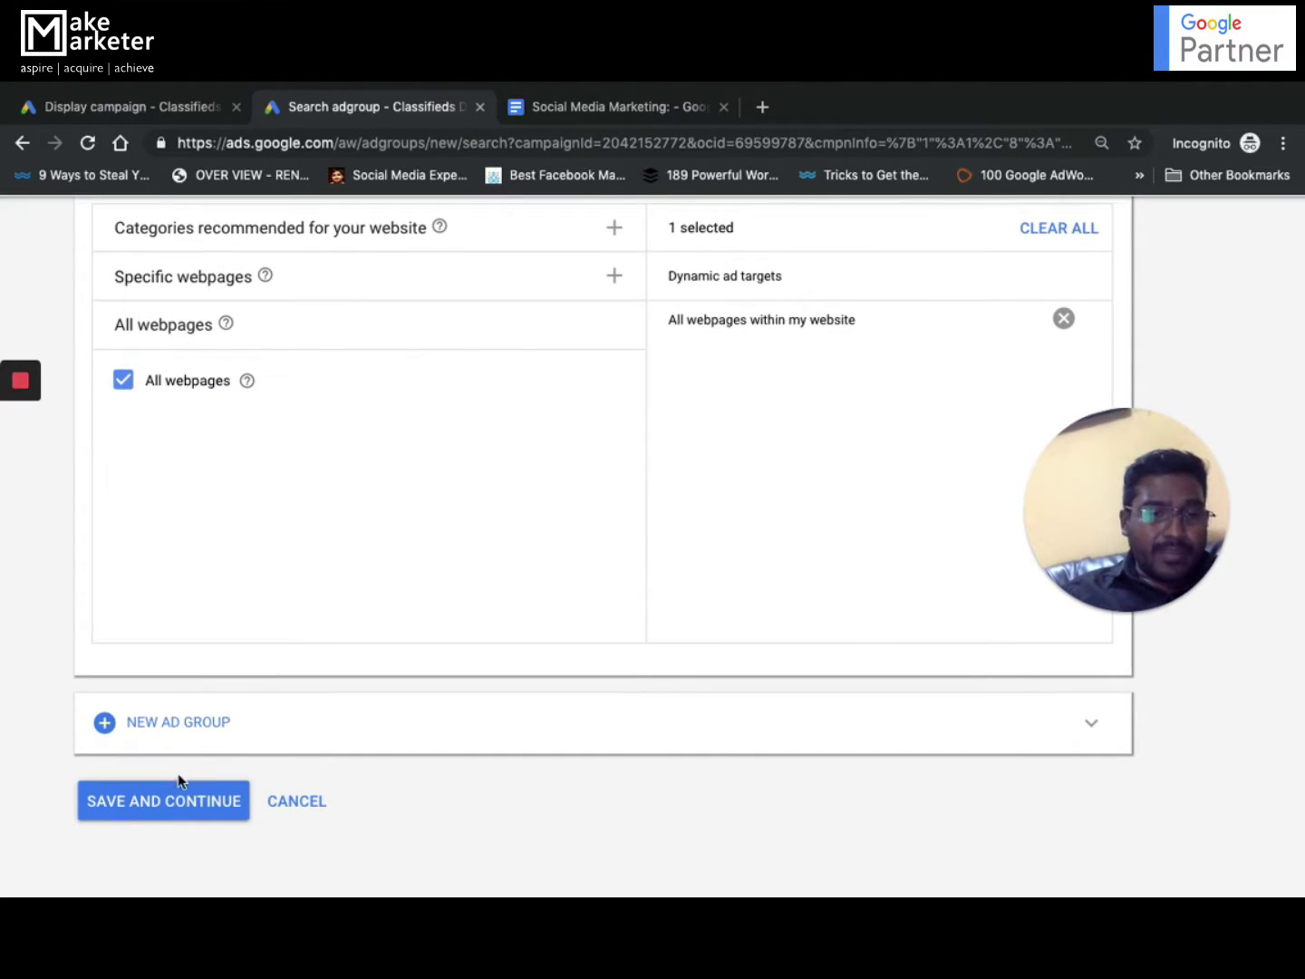
left_click(179, 812)
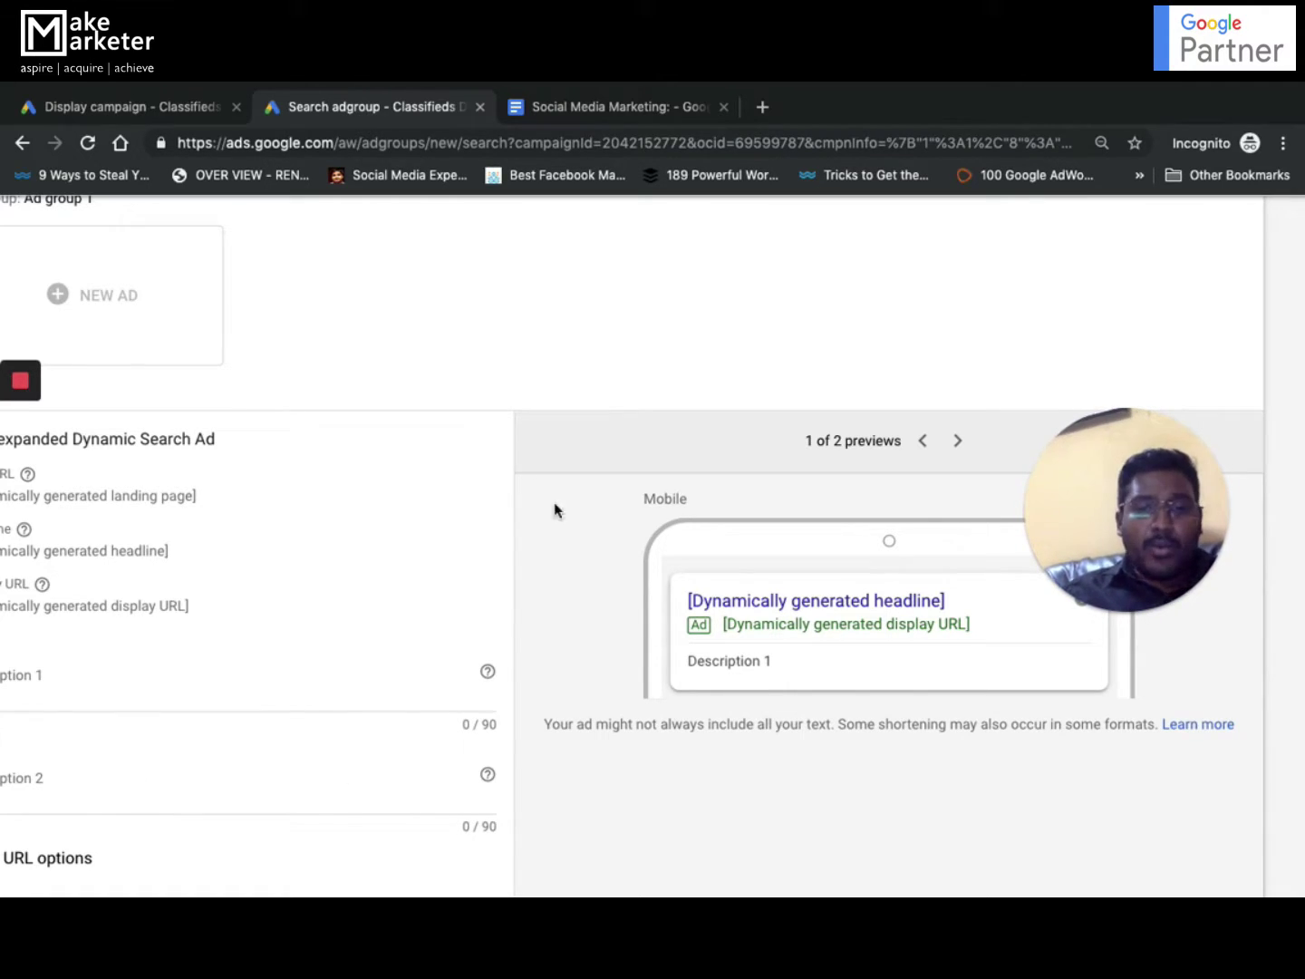
Examine the new expanded Dynamic Search Ad's dynamically generated fields, its two description fields and the ad preview.
key("super+minus")
scroll(372, 716, "down", 1)
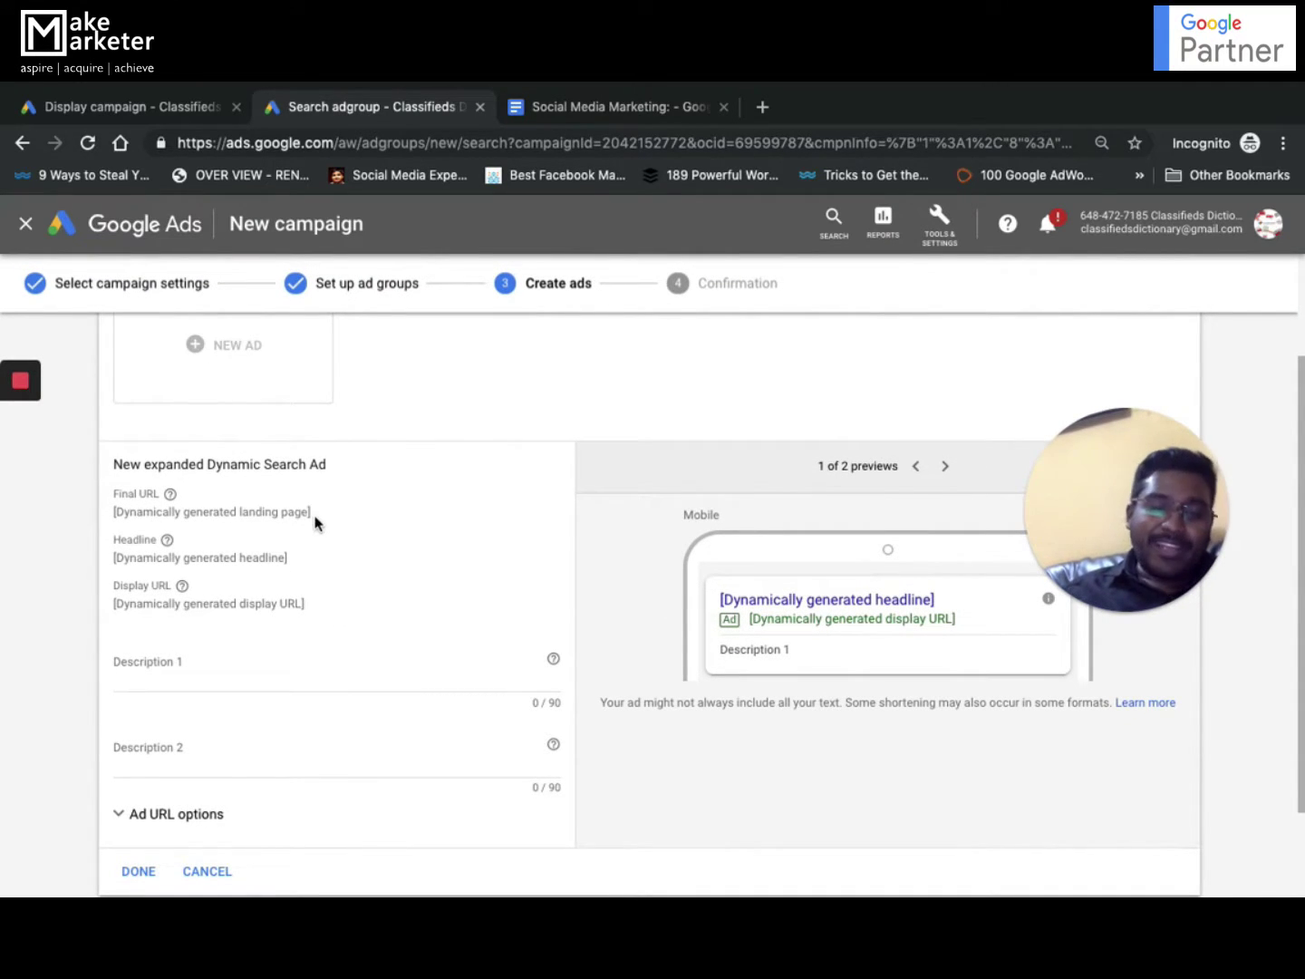
scroll(217, 590, "down", 1)
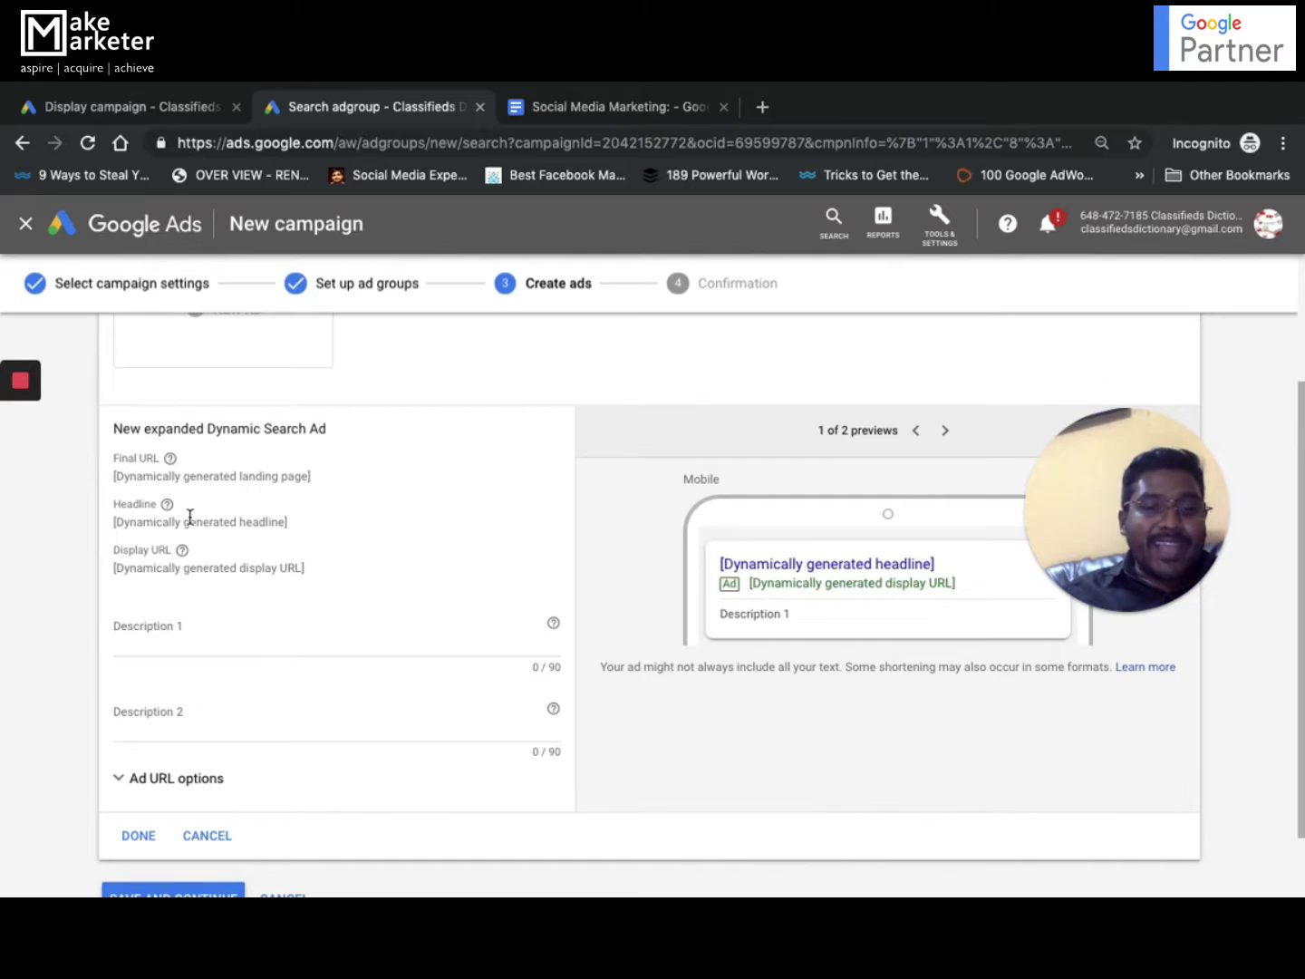
left_click(237, 631)
left_click(209, 714)
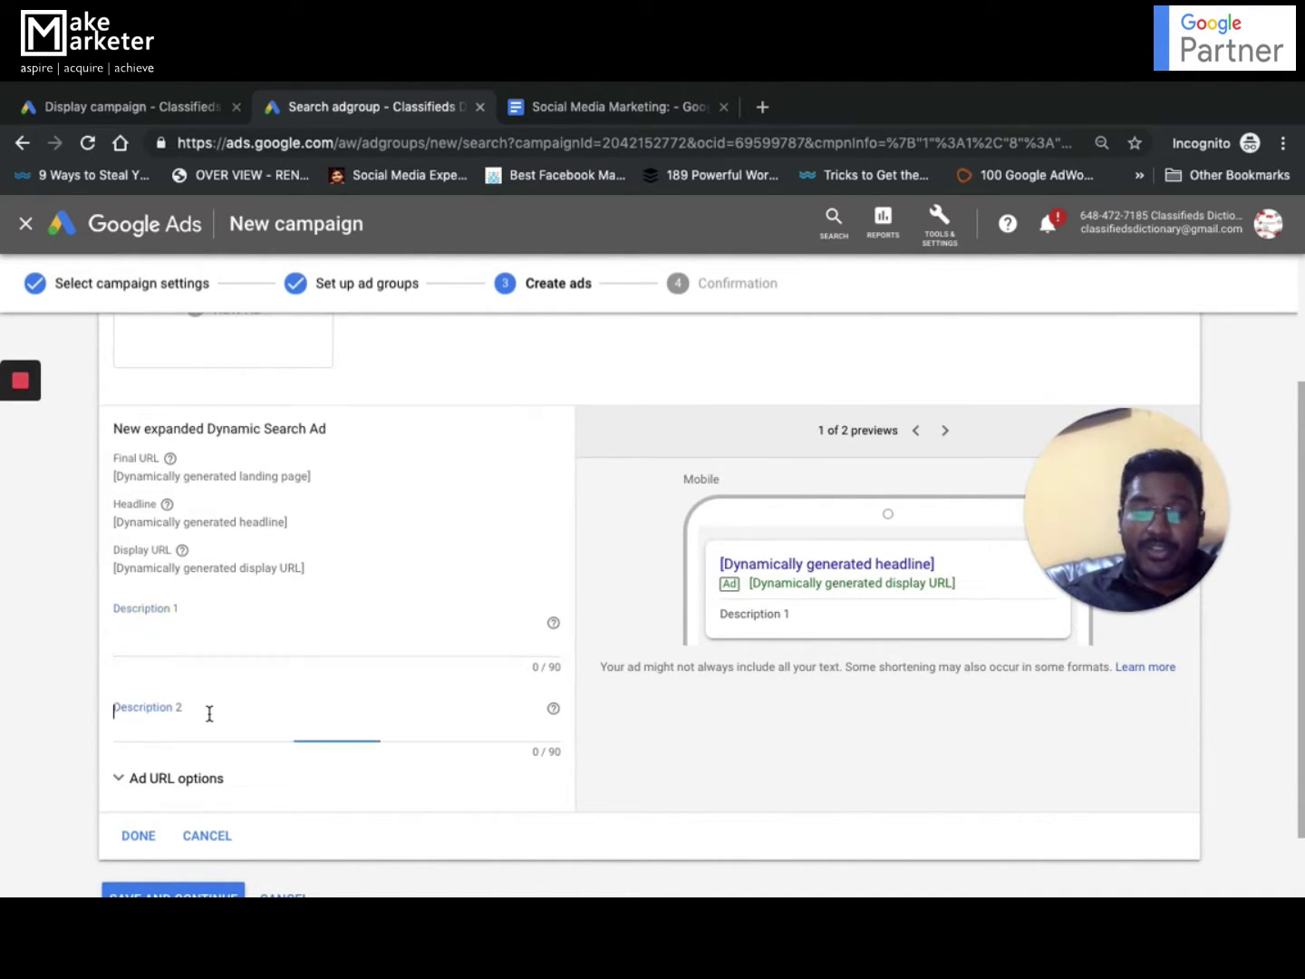
left_click(181, 644)
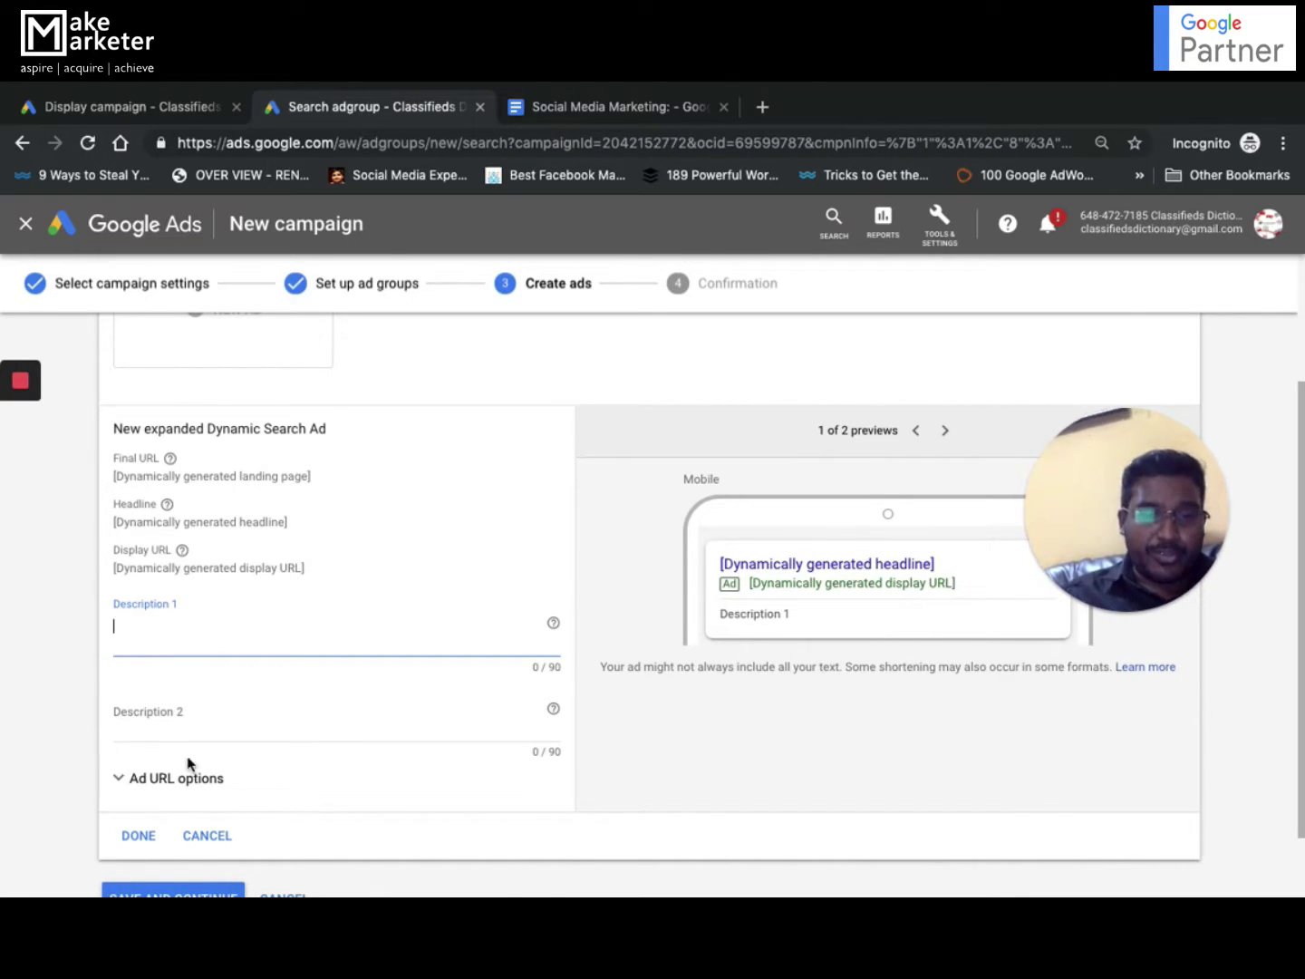
left_click(205, 727)
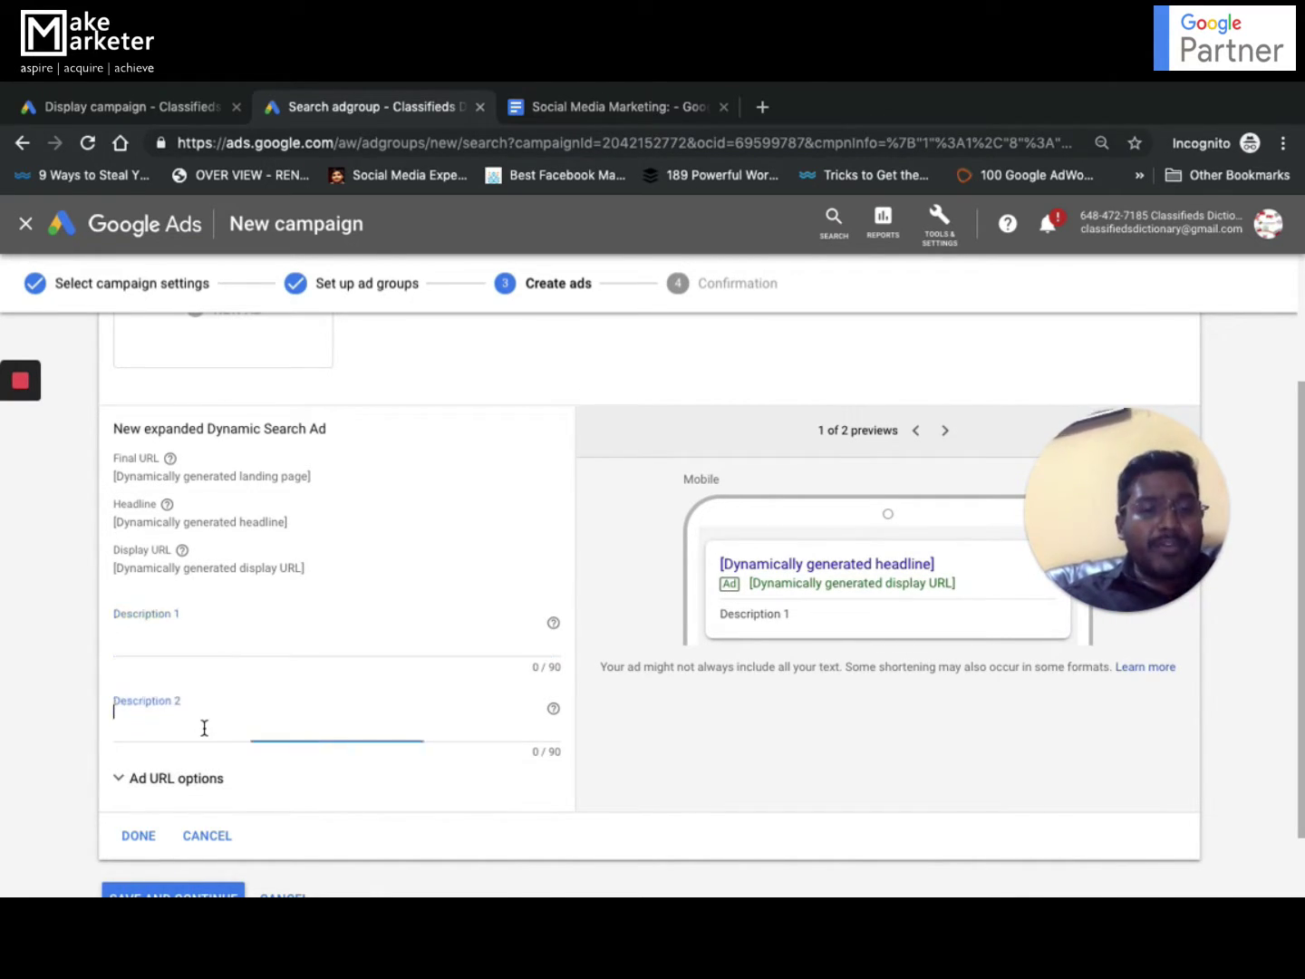
left_click(218, 641)
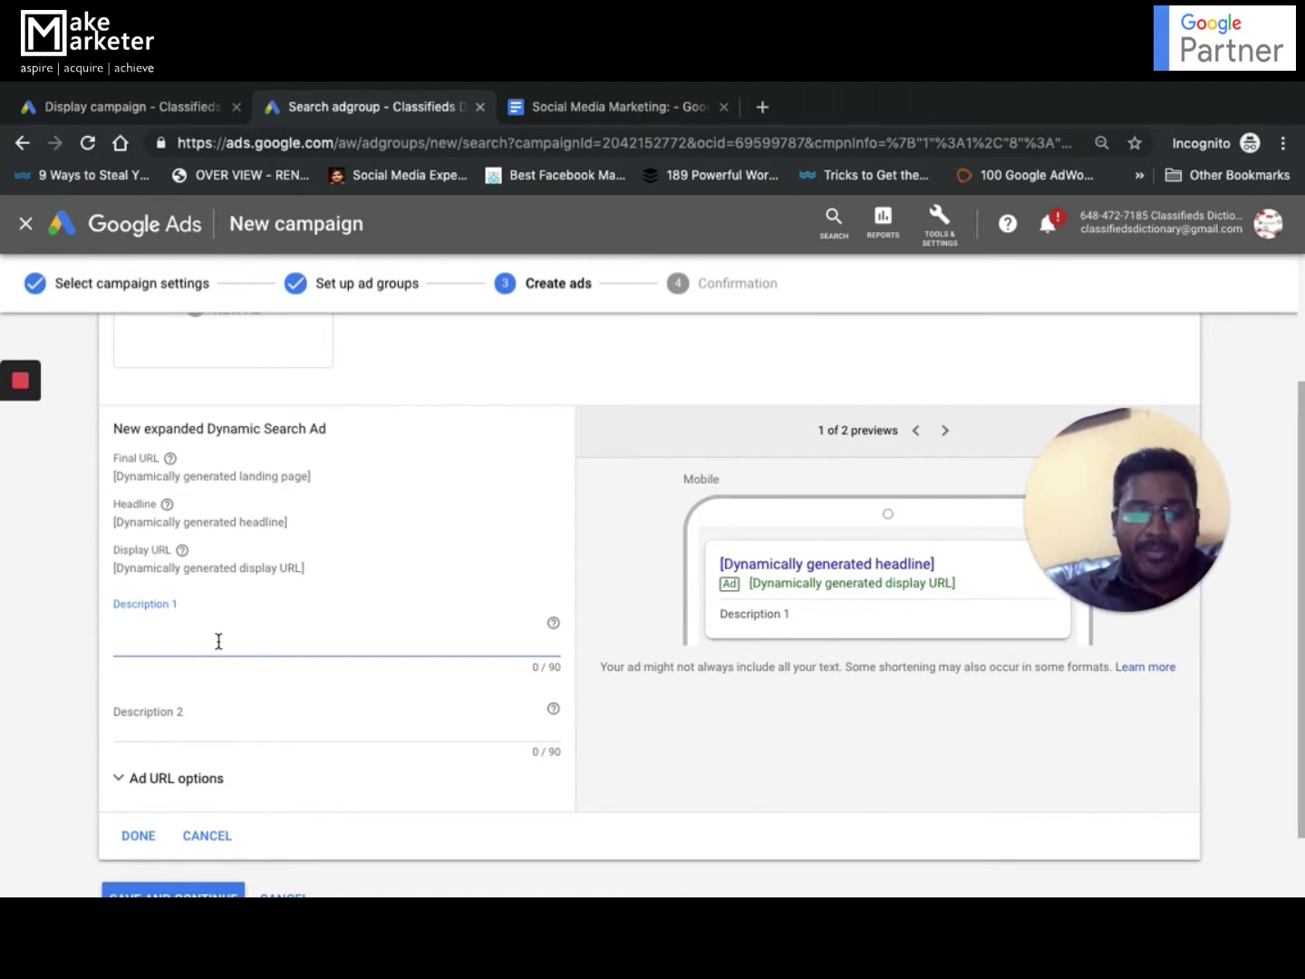
scroll(247, 752, "down", 1)
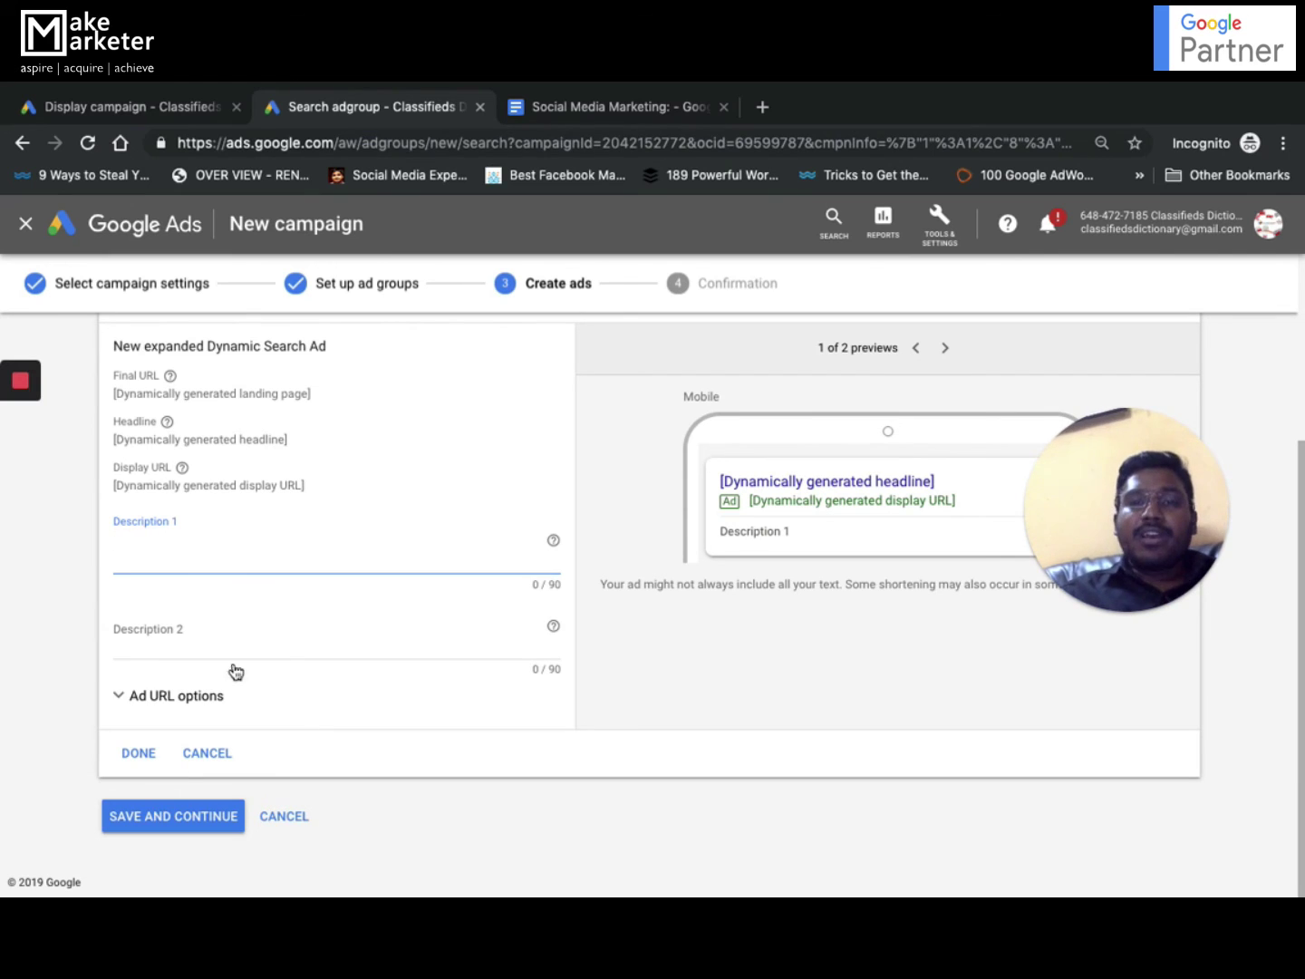
mouse_move(20, 381)
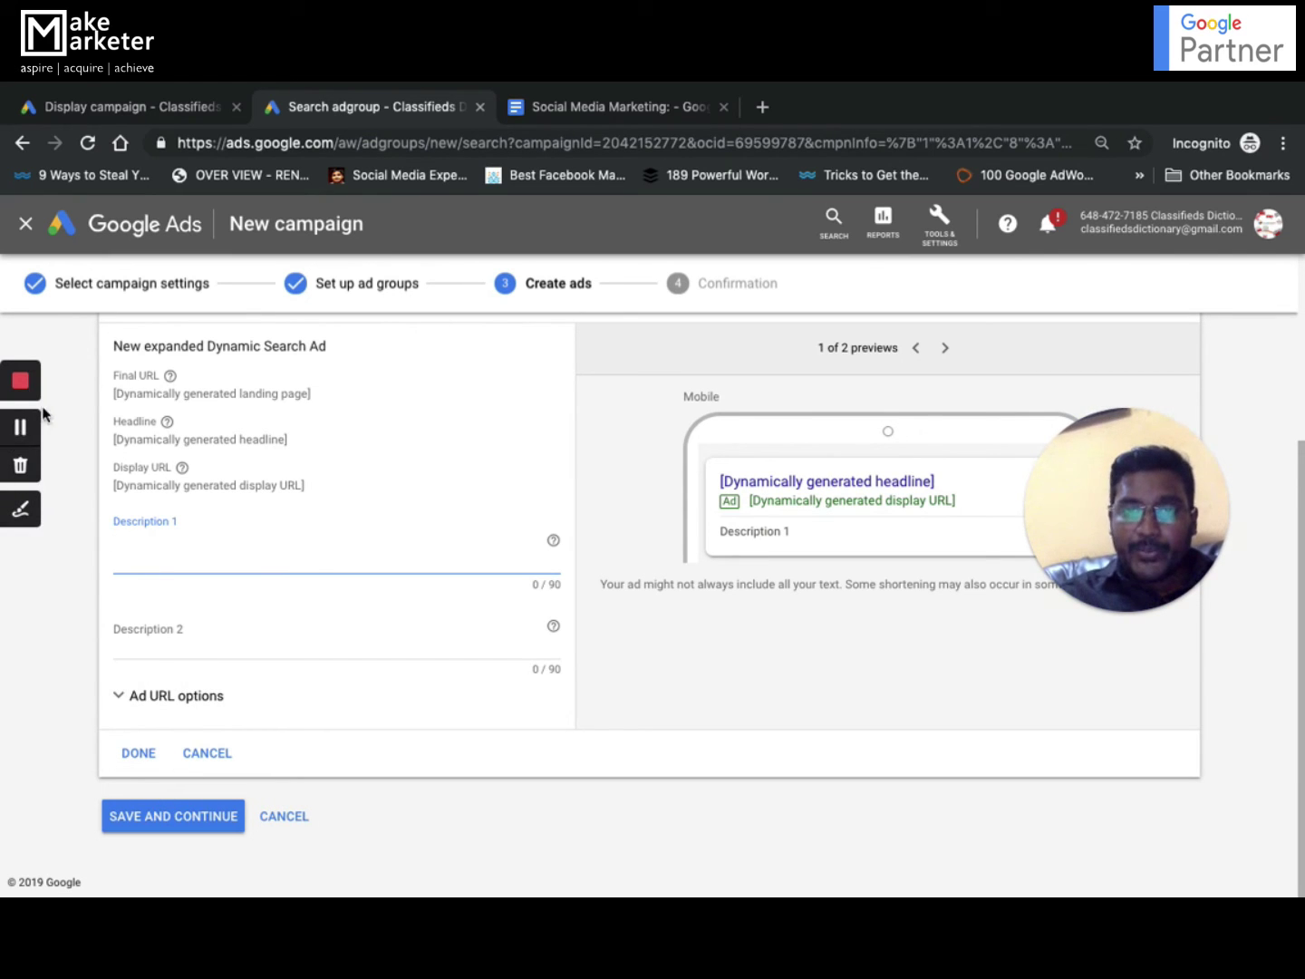